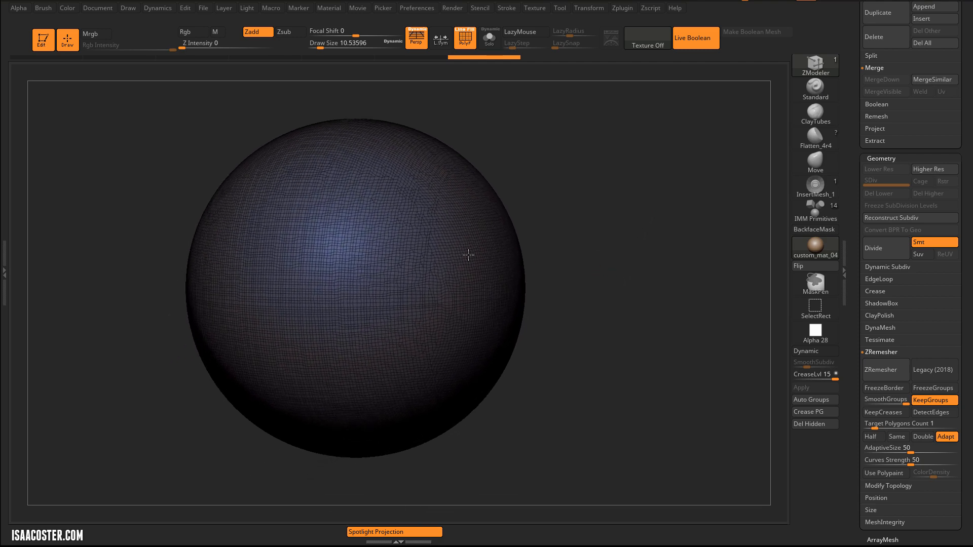
- Inspect the dense sphere mesh and turn off its polygon wireframe display
mouse_move(648, 281)
left_mouse_down()
mouse_move(613, 275)
mouse_move(558, 301)
left_mouse_up()
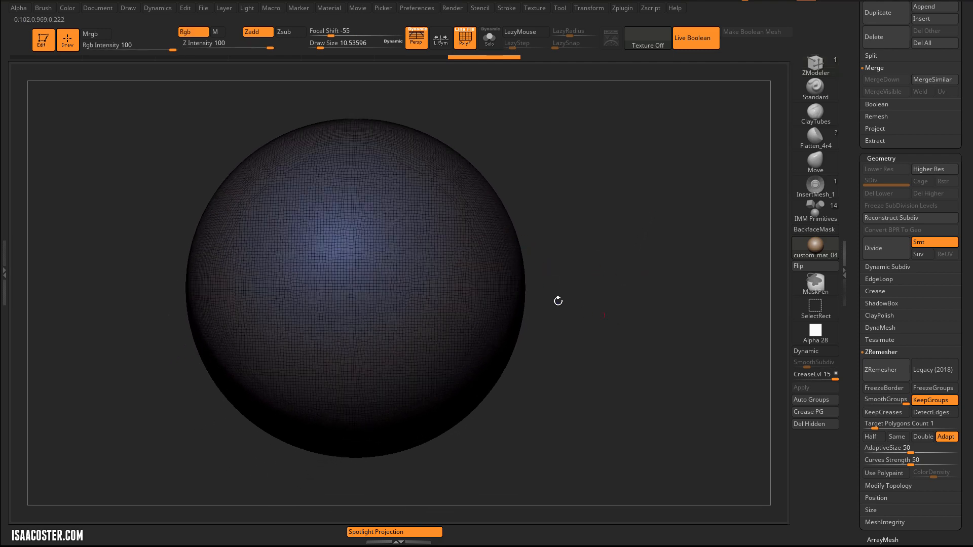
left_click_drag(618, 213, 804, 161)
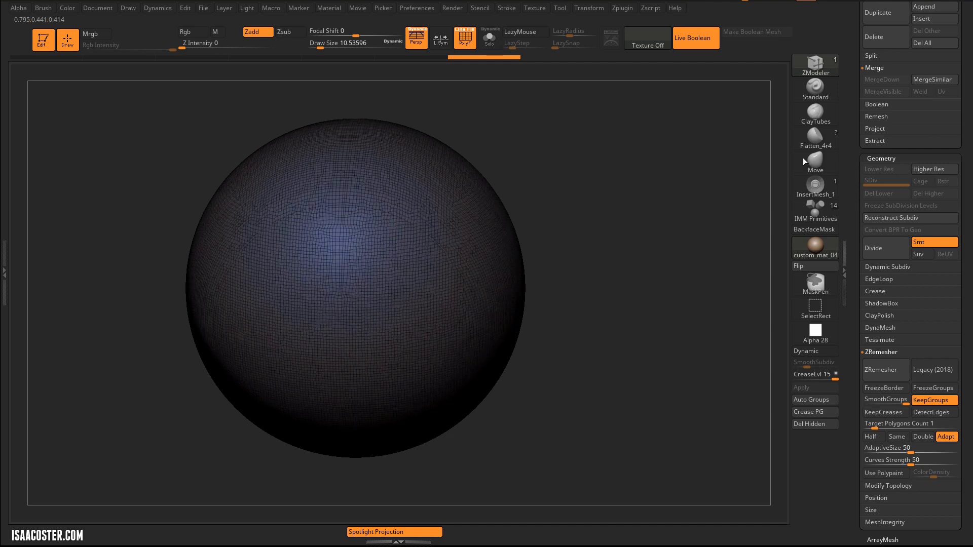
left_click_drag(854, 112, 857, 206)
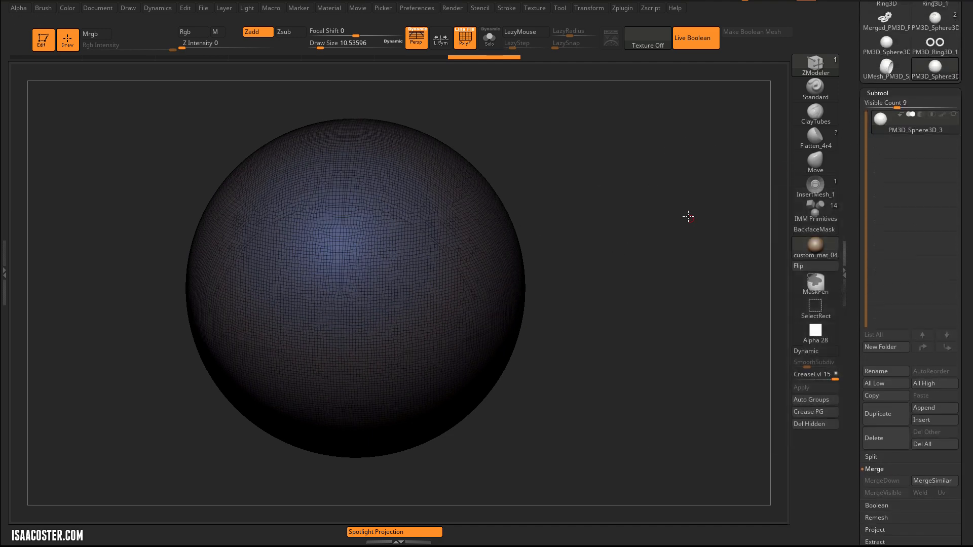
key("shift+f")
key("shift+f")
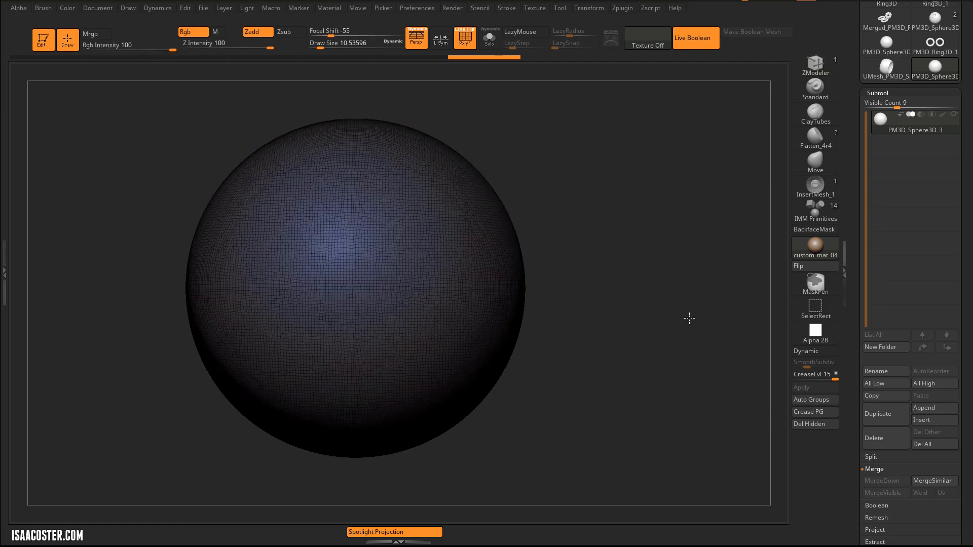
left_click_drag(661, 221, 597, 217)
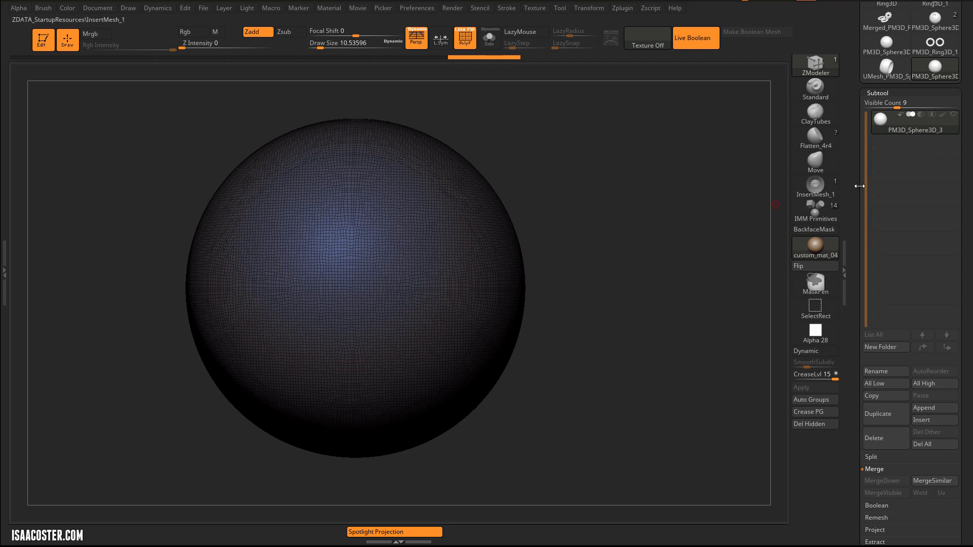
key("shift+f")
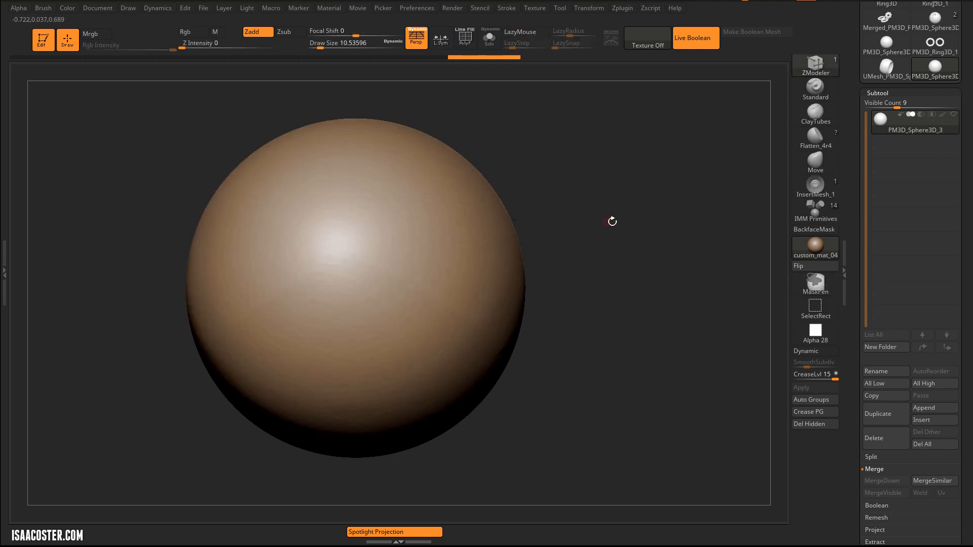
- Set the focal shift of the MaskPen masking brush to -51
key("ctrl")
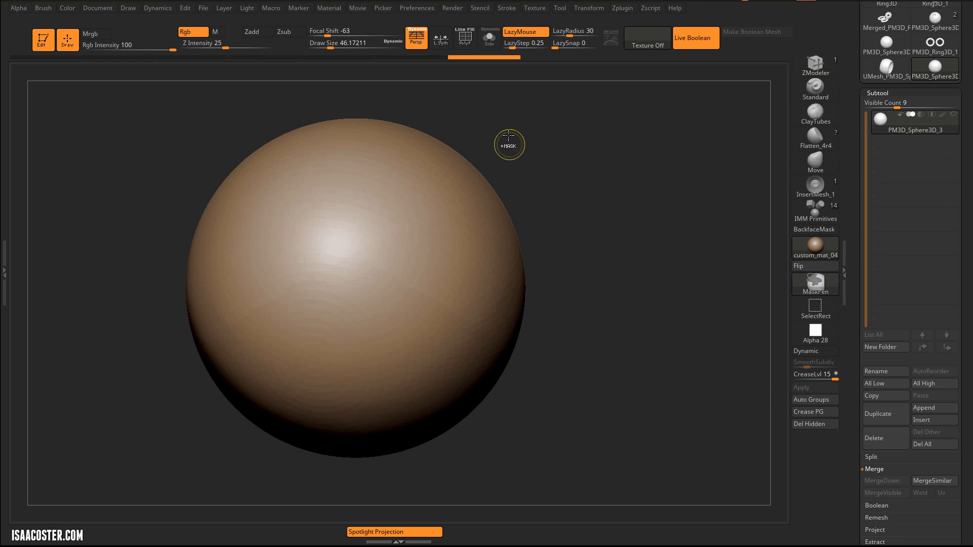
left_click(329, 30)
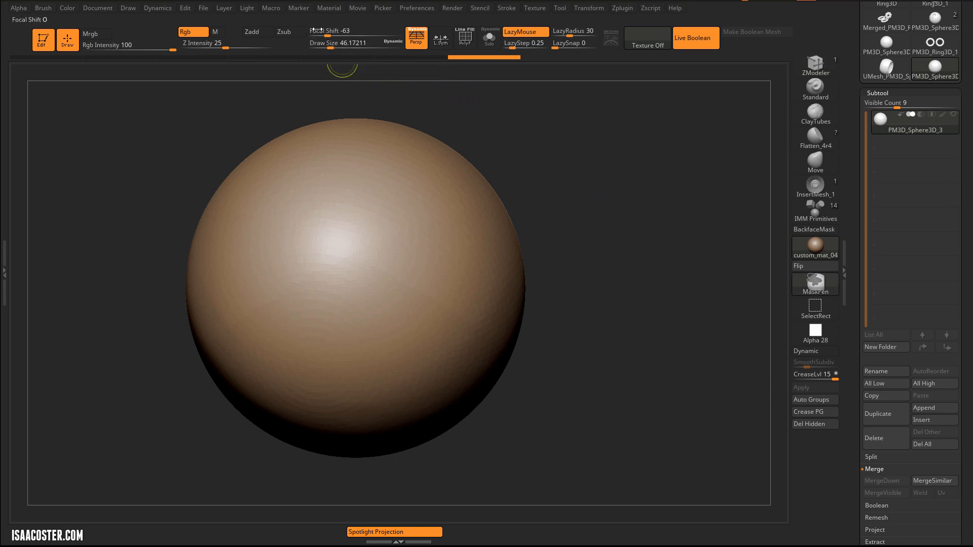
left_click_drag(327, 36, 353, 36)
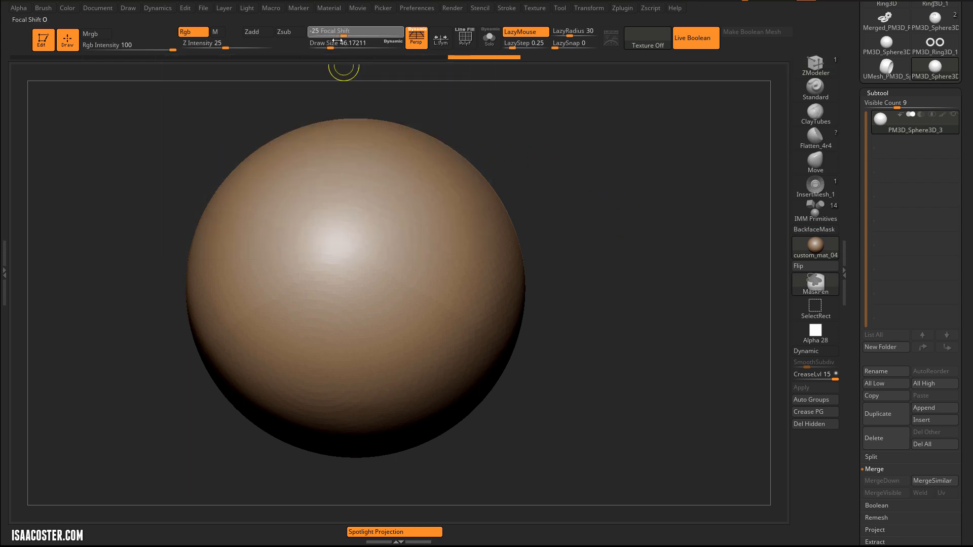
left_click_drag(333, 42, 332, 42)
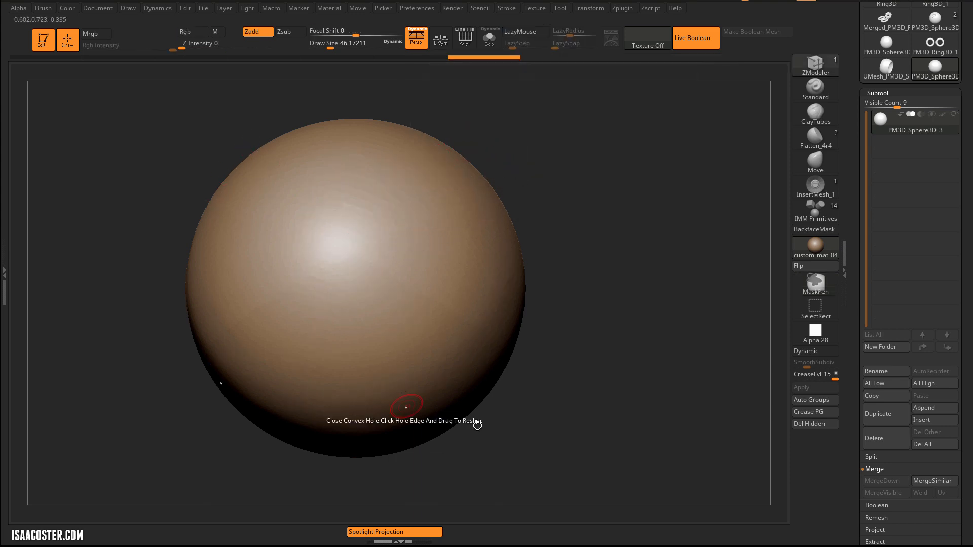
- Smooth the whole sphere's surface with the Polish deformation
left_click_drag(515, 387, 563, 213)
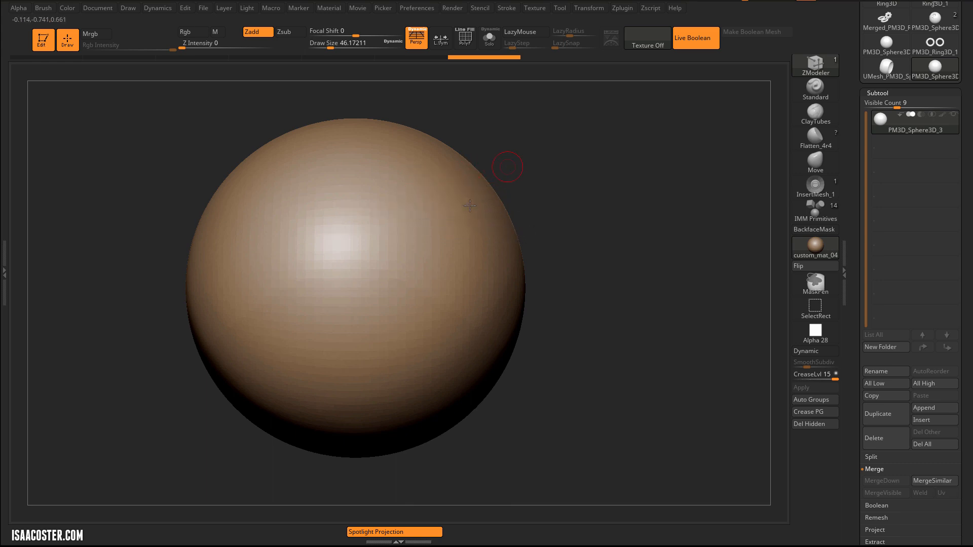
scroll(892, 400, "down", 10)
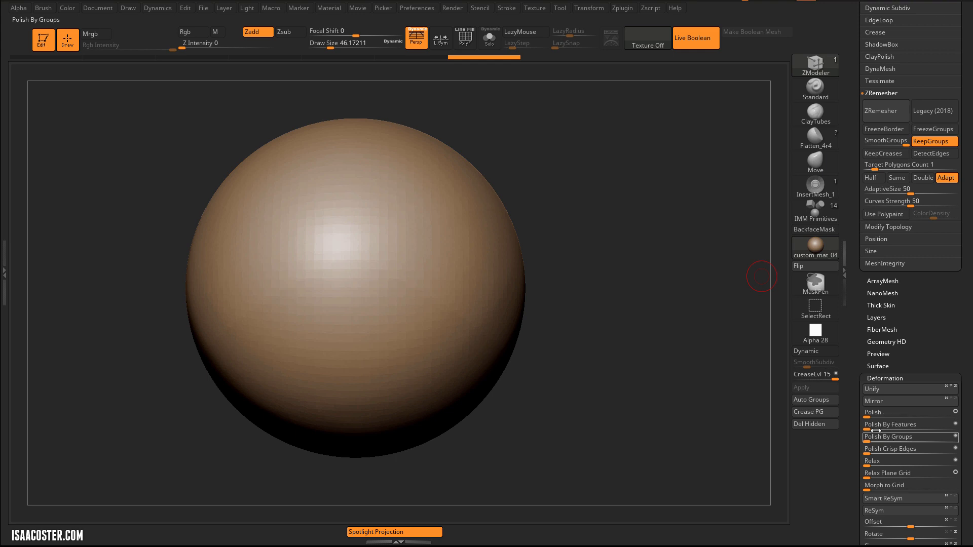
left_click_drag(866, 414, 886, 420)
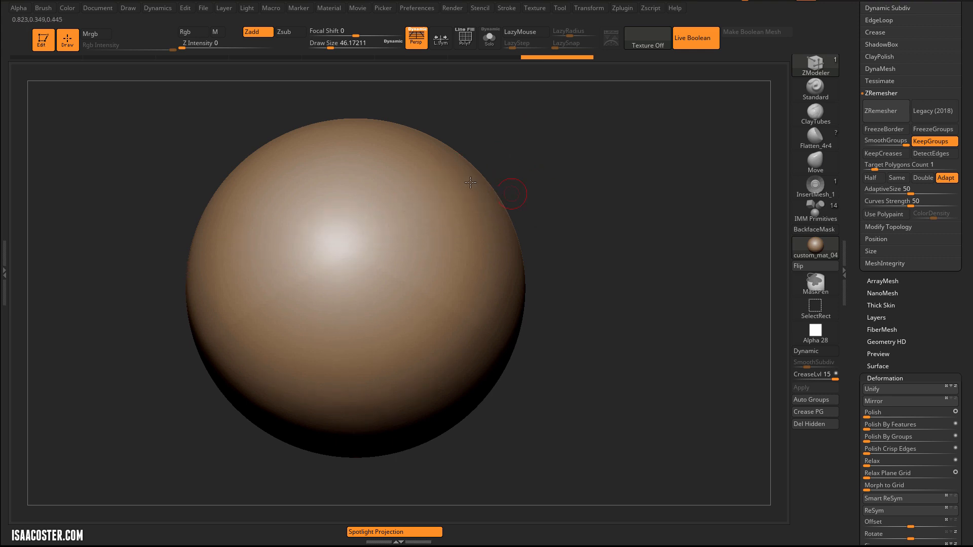
- Paint a continuous zigzag mask band that wraps all the way around the sphere
key("ctrl")
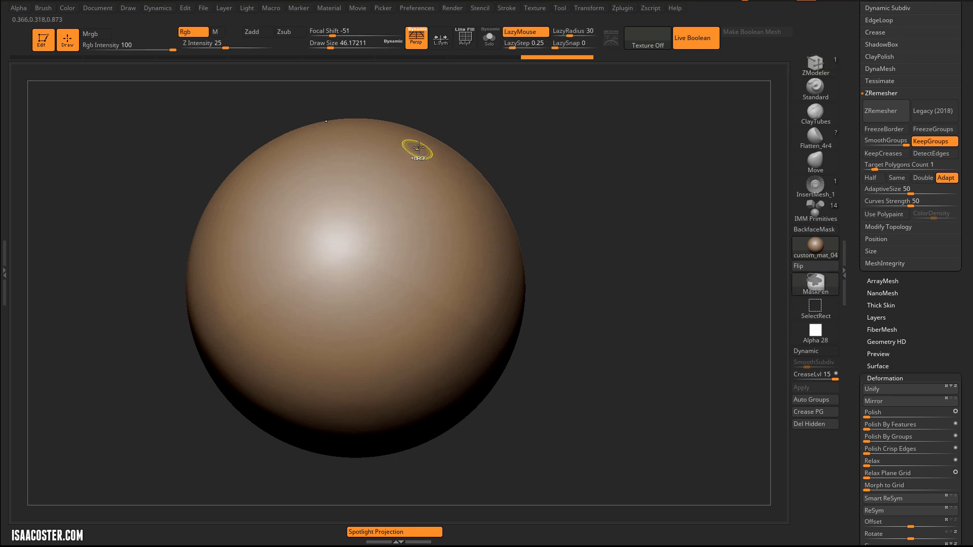
mouse_move(400, 175)
left_mouse_down("ctrl")
mouse_move(358, 287)
mouse_move(429, 434)
left_mouse_up("ctrl")
left_click_drag(578, 437, 554, 327)
key("ctrl")
mouse_move(353, 223)
left_mouse_down("ctrl")
mouse_move(308, 267)
mouse_move(357, 363)
left_mouse_up("ctrl")
mouse_move(282, 495)
left_mouse_down()
mouse_move(380, 207)
mouse_move(369, 279)
mouse_move(340, 328)
left_mouse_up()
mouse_move(562, 175)
left_mouse_down()
mouse_move(599, 255)
mouse_move(661, 286)
mouse_move(659, 253)
left_mouse_up()
left_click_drag(322, 204, 267, 351, "ctrl")
mouse_move(588, 172)
left_mouse_down()
mouse_move(582, 132)
mouse_move(574, 139)
mouse_move(627, 226)
mouse_move(592, 178)
mouse_move(640, 181)
mouse_move(571, 195)
mouse_move(603, 220)
mouse_move(523, 236)
left_mouse_up()
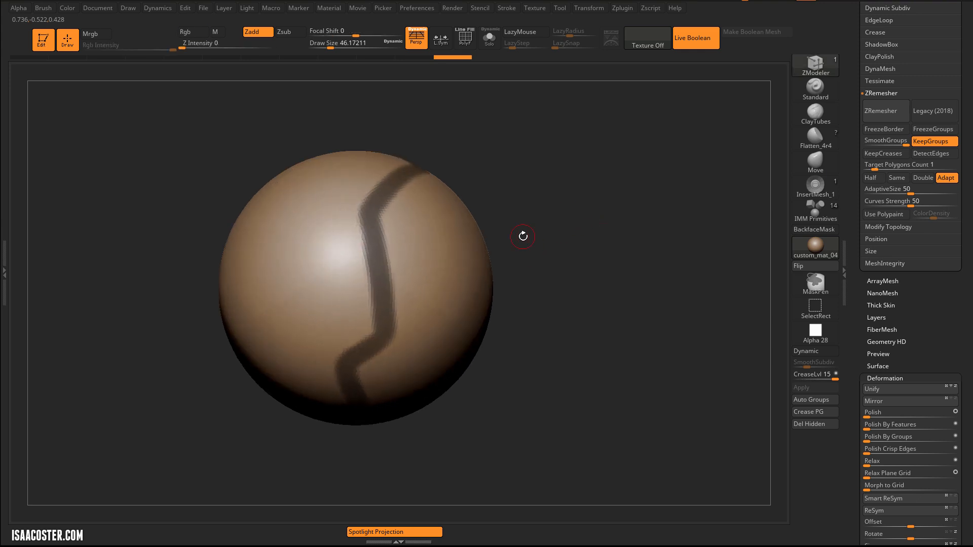
- Show the polygon wireframe and turn the masked band into its own polygroup
key("shift+f")
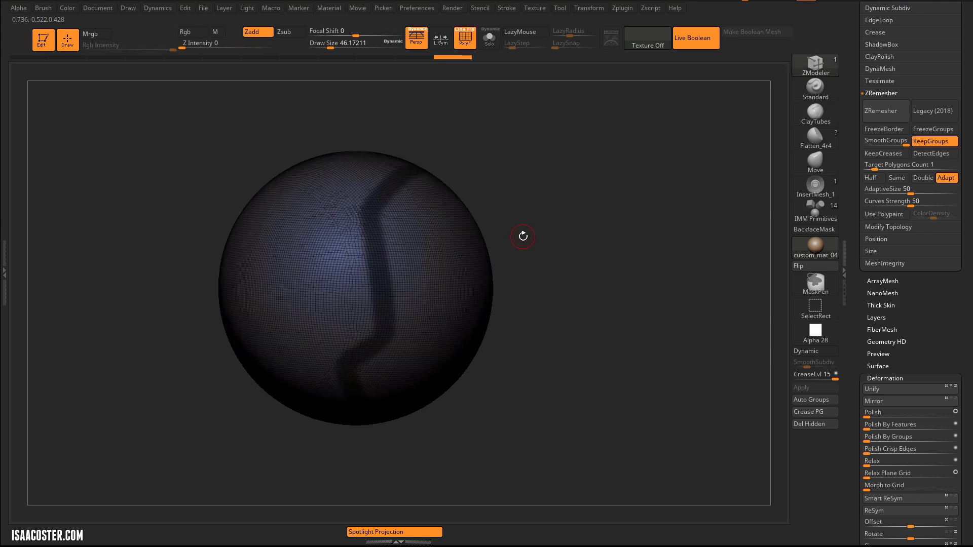
key("ctrl+w")
left_click_drag(564, 239, 555, 216)
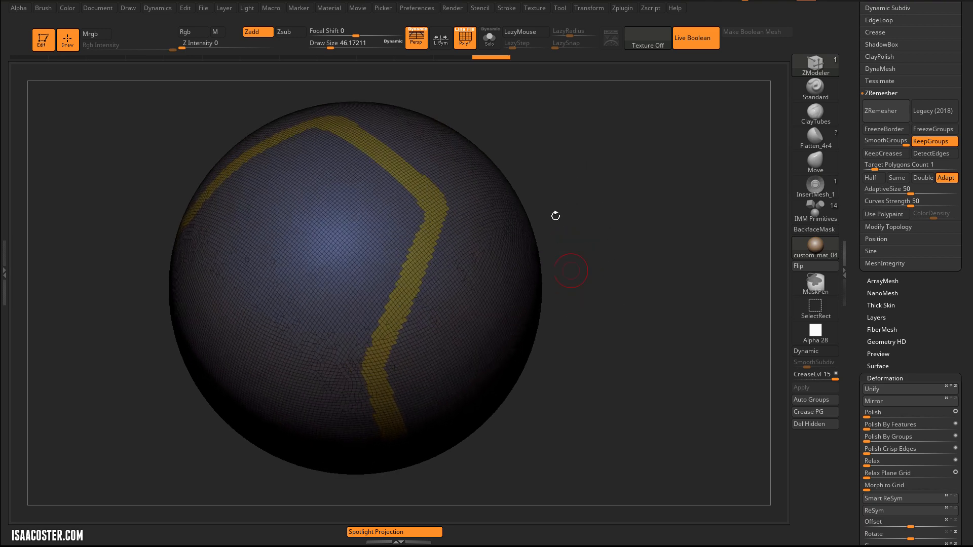
left_click_drag(588, 138, 567, 197)
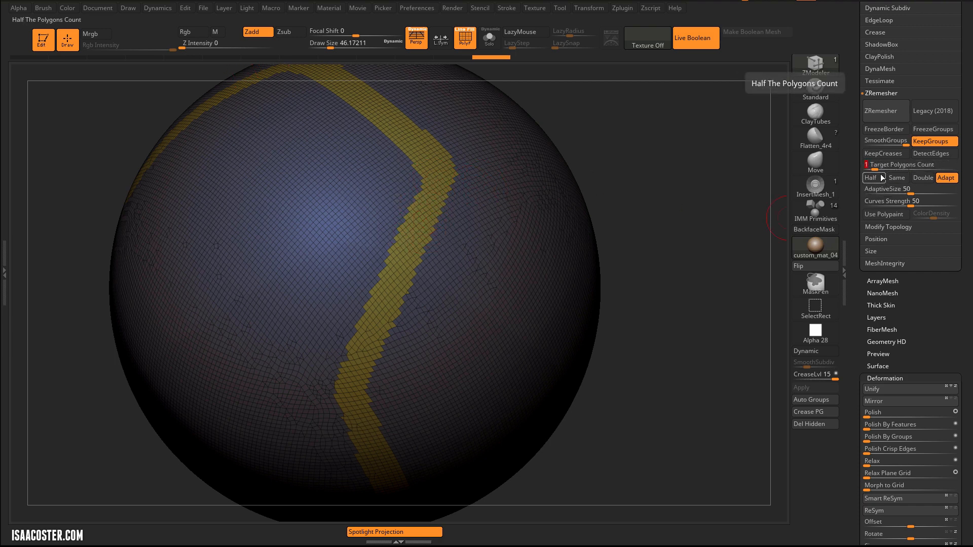
- ZRemesh the sphere with a target polygon count of 2, keeping its polygroups
type("2")
left_click_drag(679, 184, 660, 203)
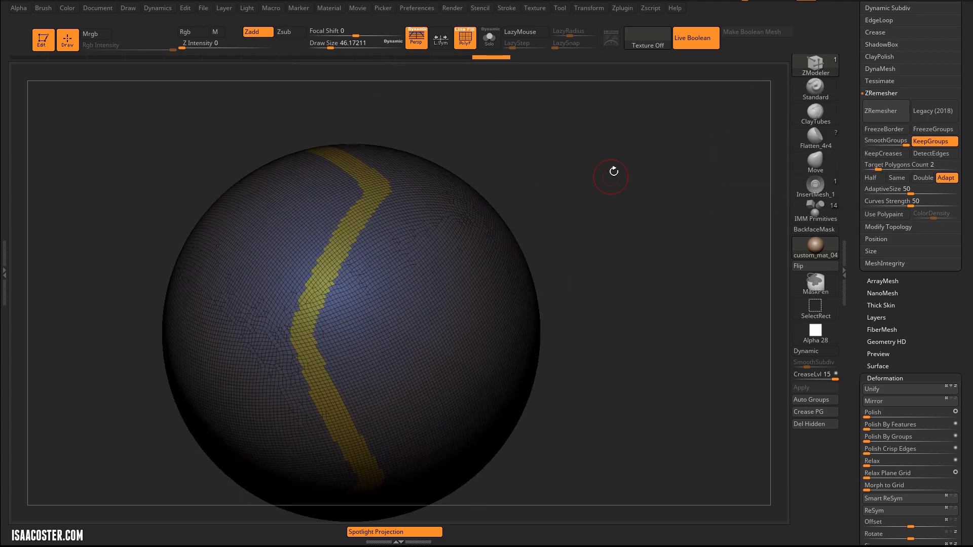
left_click_drag(611, 177, 446, 226)
left_click_drag(544, 249, 609, 293)
left_click_drag(674, 150, 632, 197)
left_click_drag(632, 197, 722, 134, "alt")
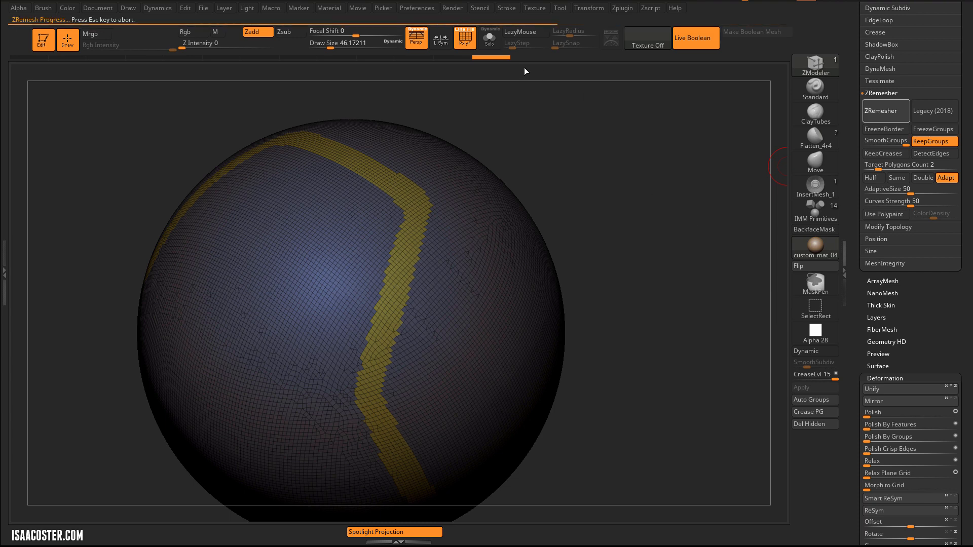
left_click_drag(709, 254, 327, 291)
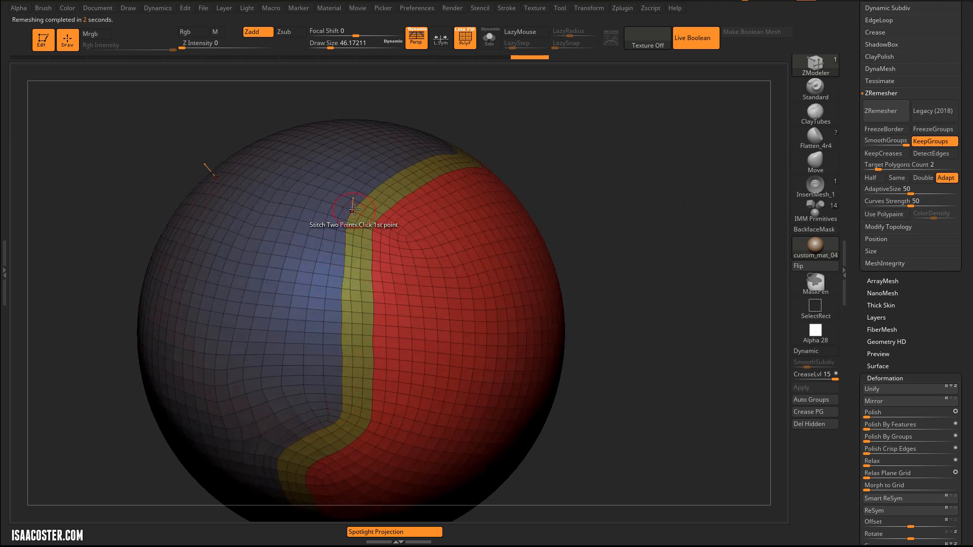
- Smooth the polygroup borders of the remeshed sphere with Polish By Groups at 10
scroll(855, 281, "down", 5)
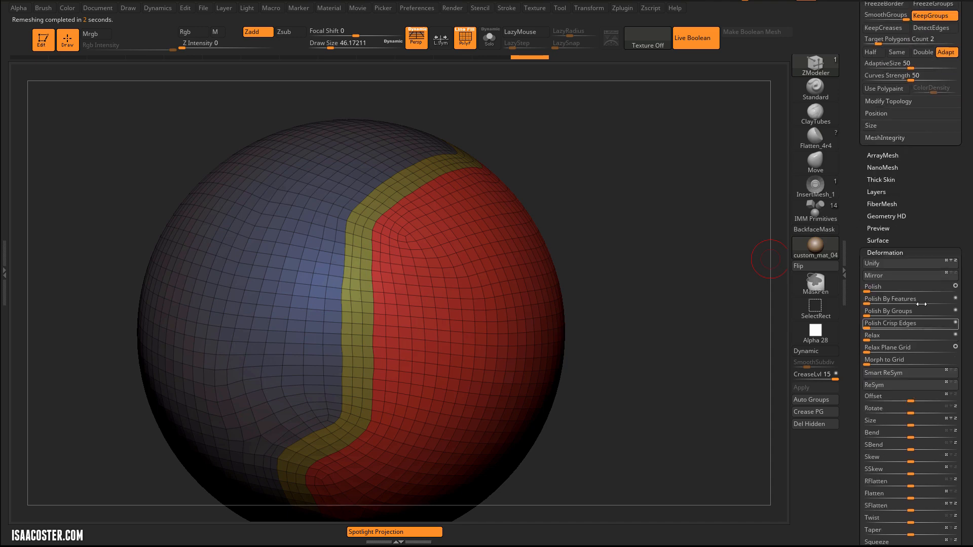
scroll(911, 265, "down", 1)
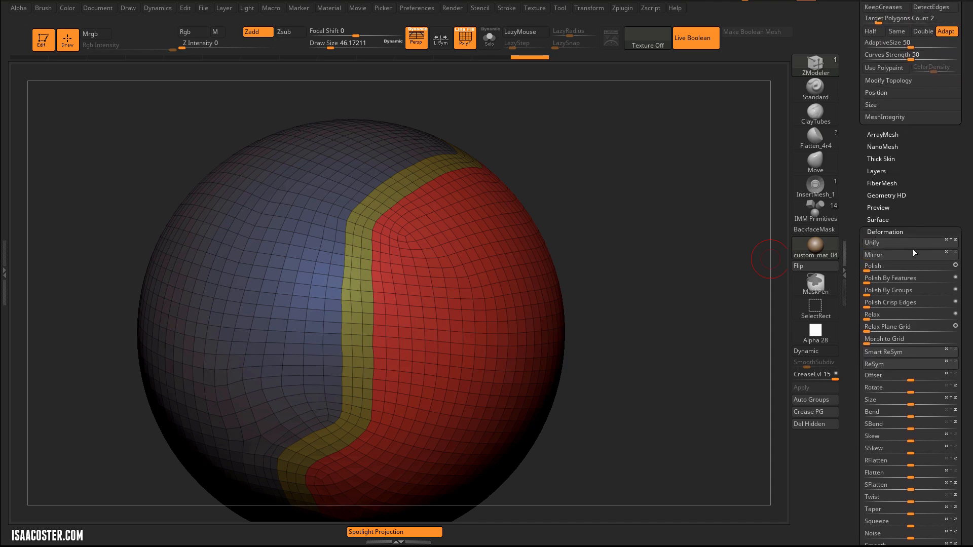
left_click(874, 290)
left_click(875, 290)
left_click(875, 291)
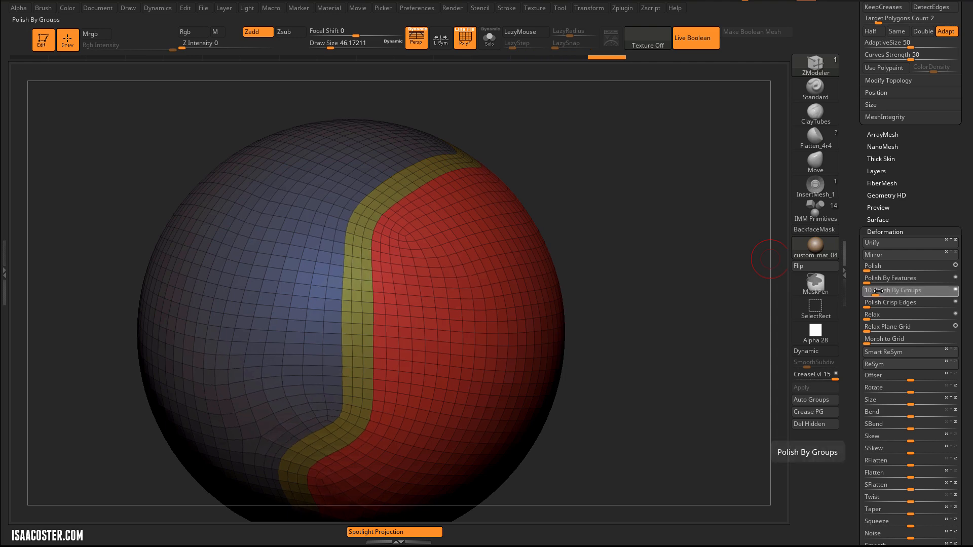
- Examine the polished sphere with and without wireframe, and look at the band polygroup in isolation
left_click_drag(651, 317, 745, 360)
key("shift+f")
left_click_drag(646, 277, 658, 313)
left_click_drag(674, 393, 692, 315)
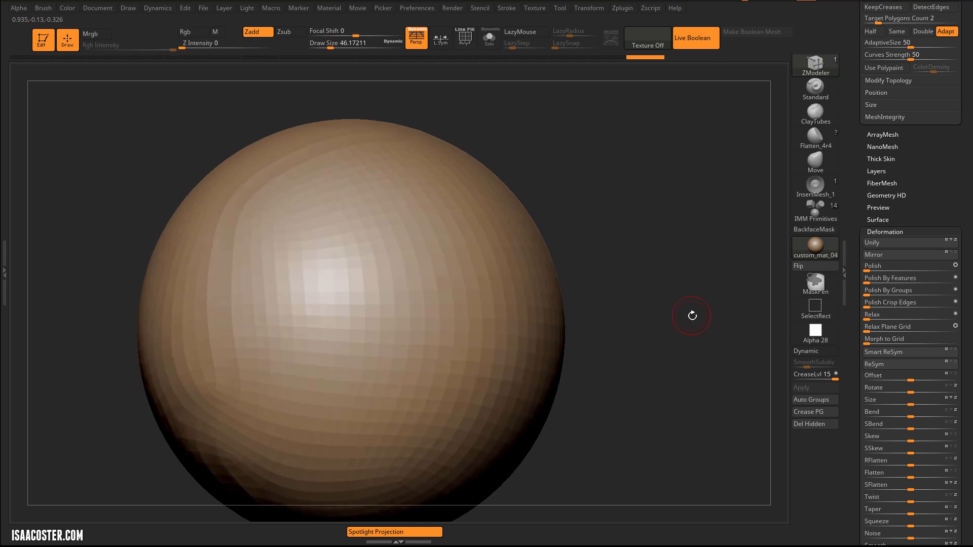
left_click_drag(597, 219, 643, 197)
key("shift+f")
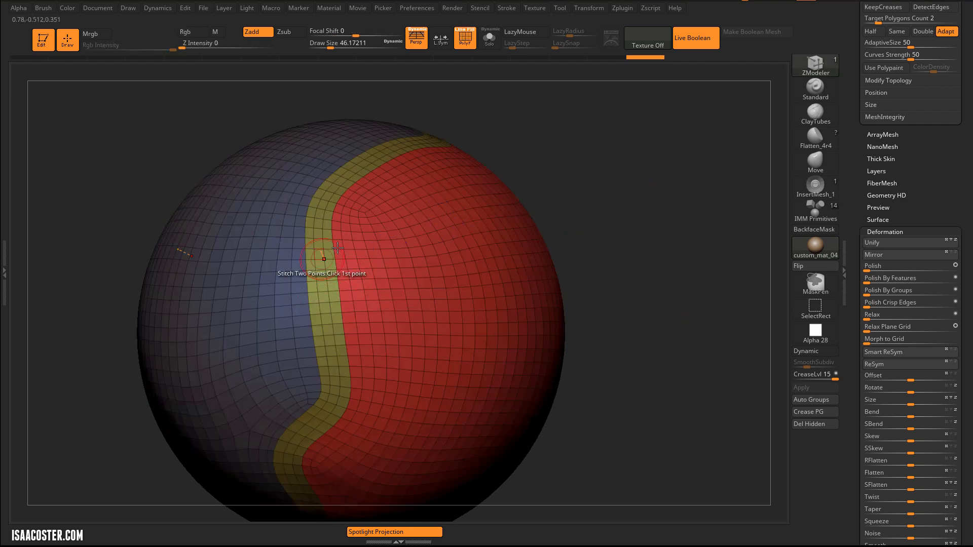
left_click(314, 234, "ctrl+shift")
left_click_drag(562, 254, 572, 284)
left_click(573, 284, "ctrl+shift")
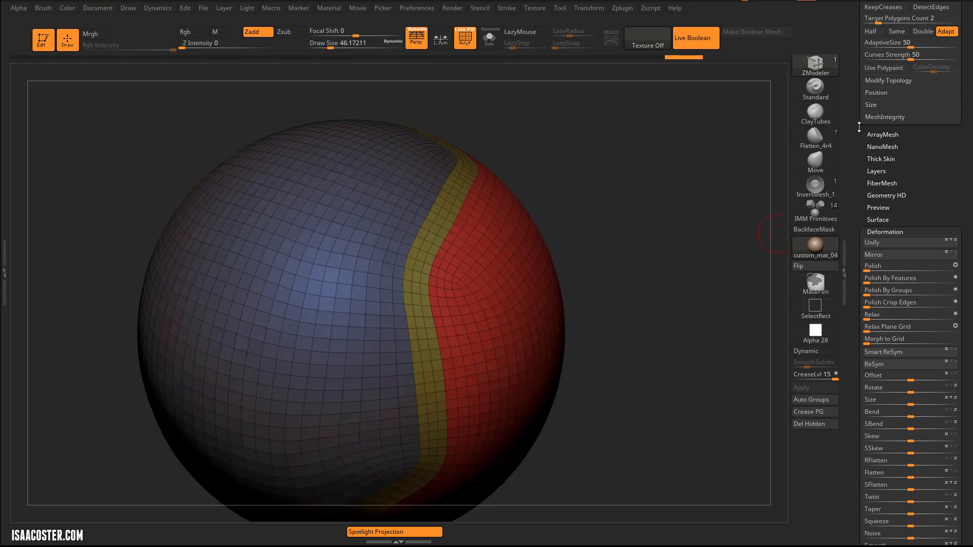
- Duplicate the sphere subtool and strip the copy down to the band polygroup by deleting all other geometry
left_click_drag(861, 145, 869, 285)
left_click_drag(849, 95, 861, 213)
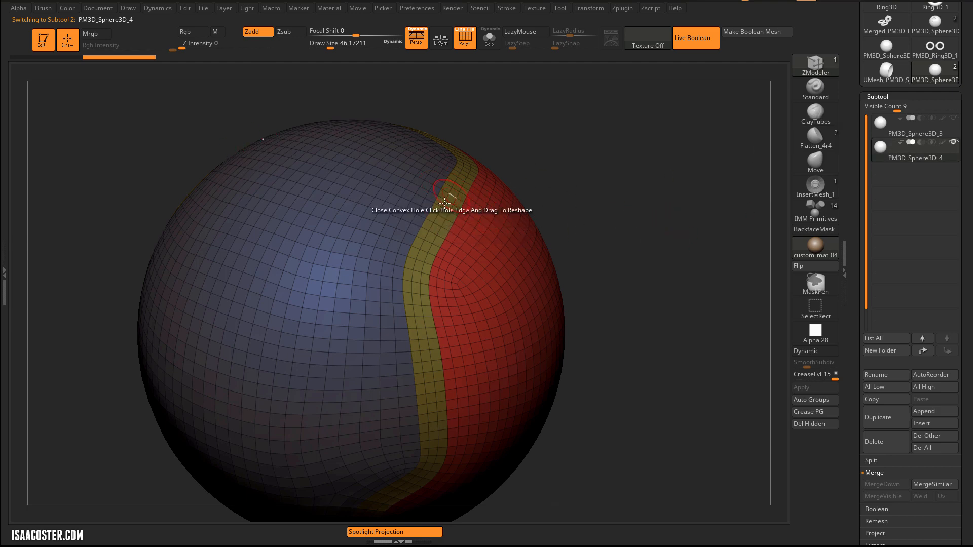
left_click_drag(603, 152, 610, 175)
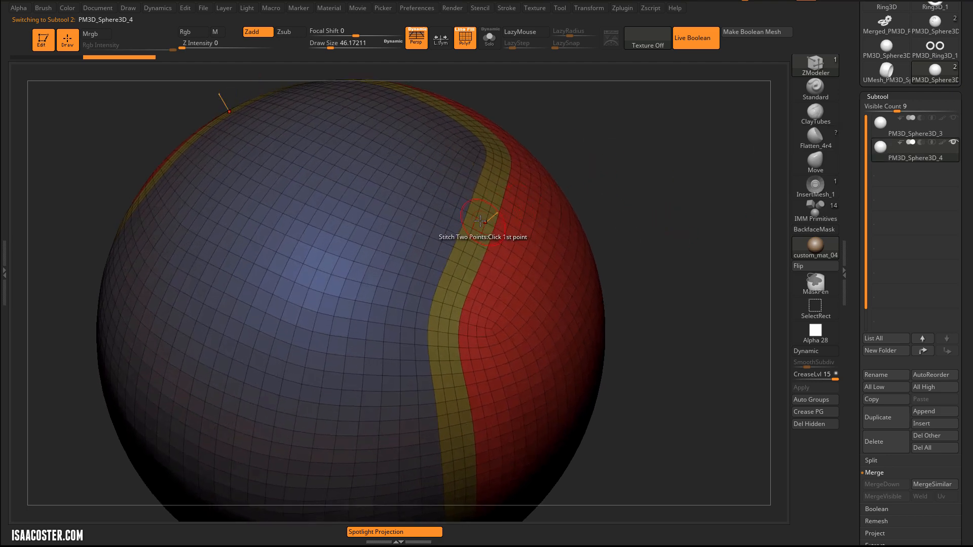
left_click(492, 195, "ctrl+shift")
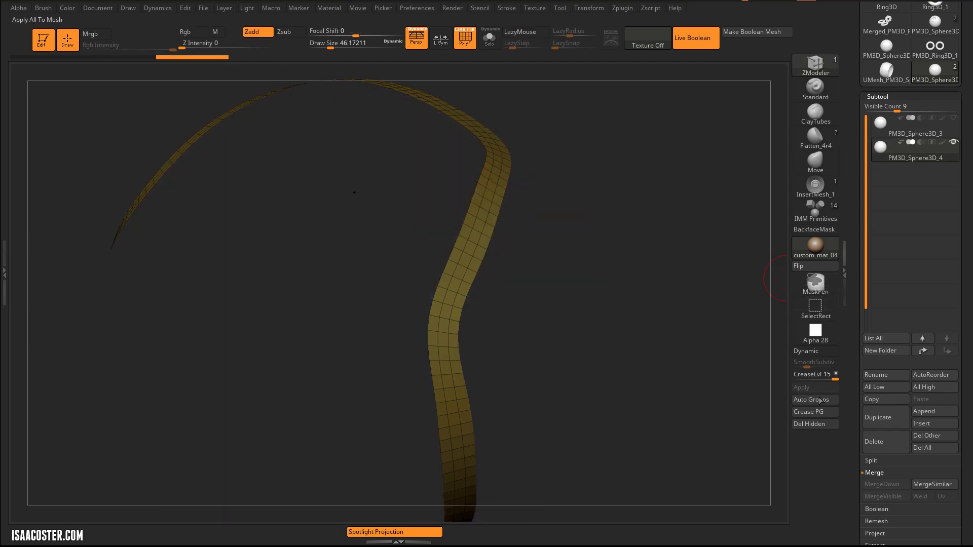
left_click(816, 424)
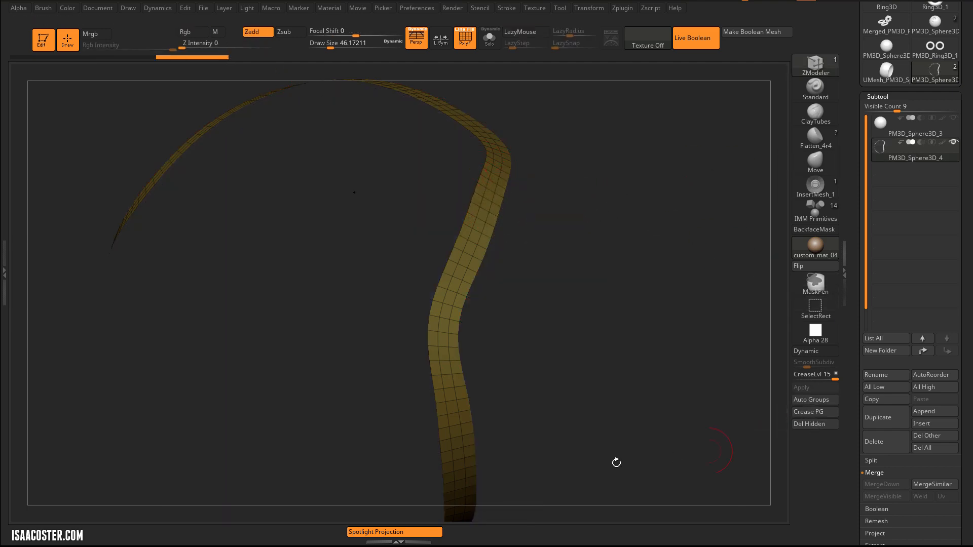
- Step the original sphere subtool back in its undo history to the smooth, dense, ungrouped state and hide its wireframe
left_click(883, 123)
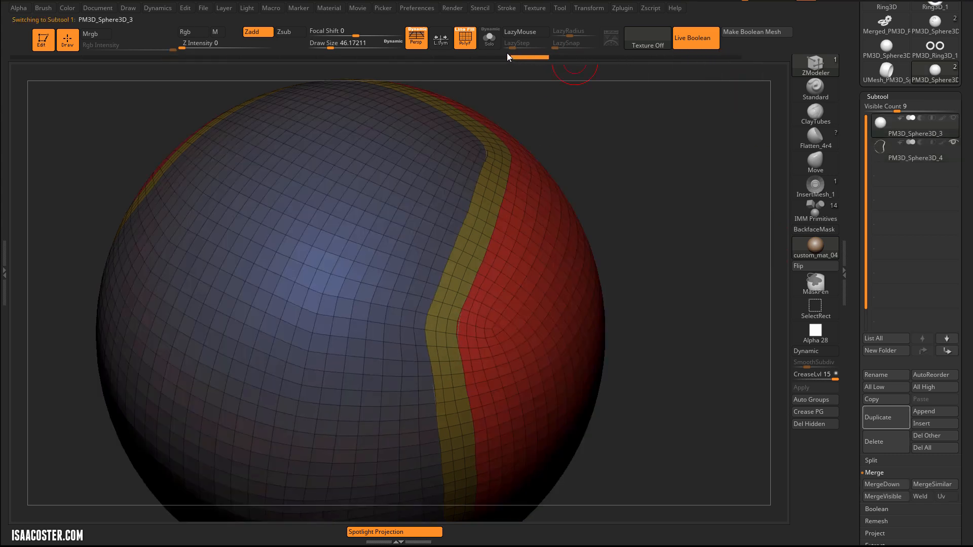
left_click_drag(509, 56, 440, 54)
key("ctrl+shift+z")
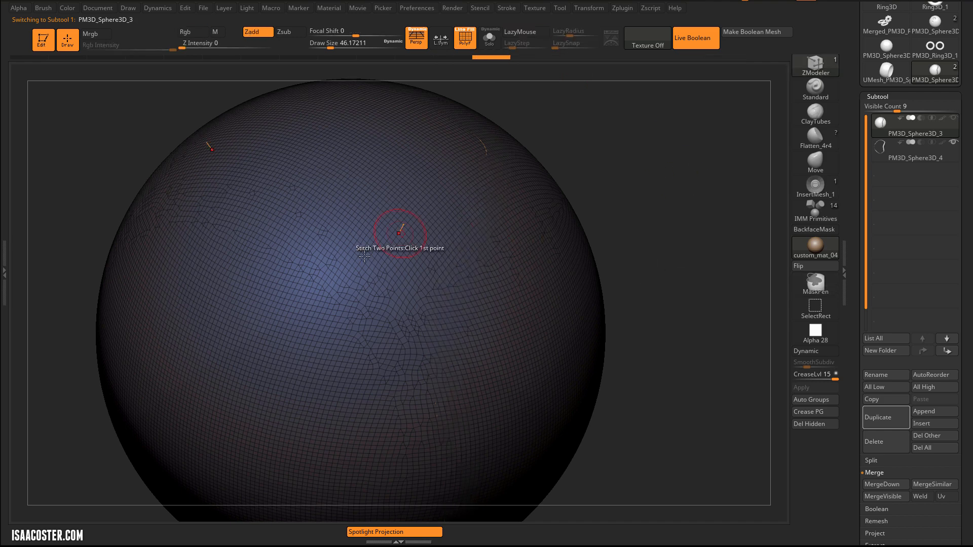
key("shift+f")
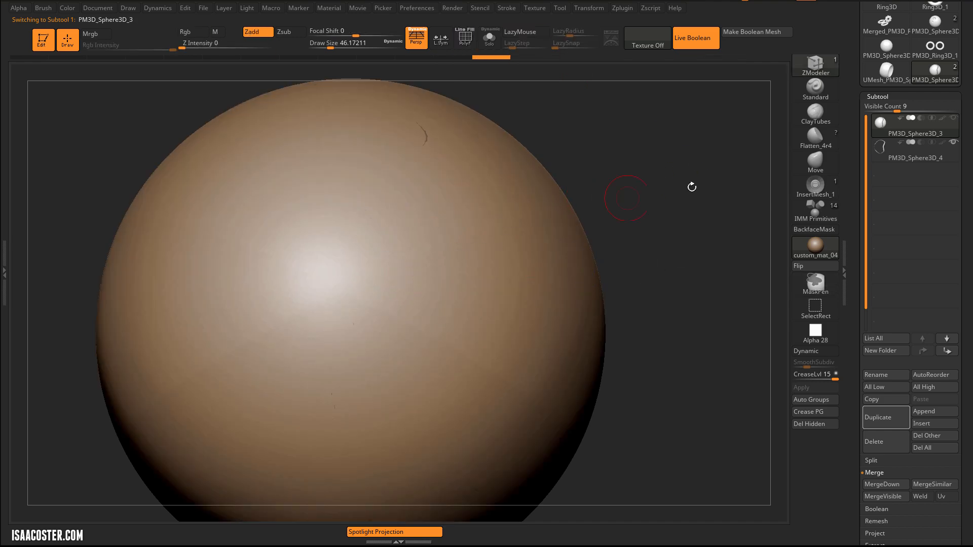
- Switch to the band subtool, show its wireframe and set the draw size to about 18
left_click(876, 152)
left_click_drag(686, 176, 576, 257)
key("shift+f")
key("s")
left_click_drag(511, 224, 472, 215)
left_click_drag(664, 245, 542, 251)
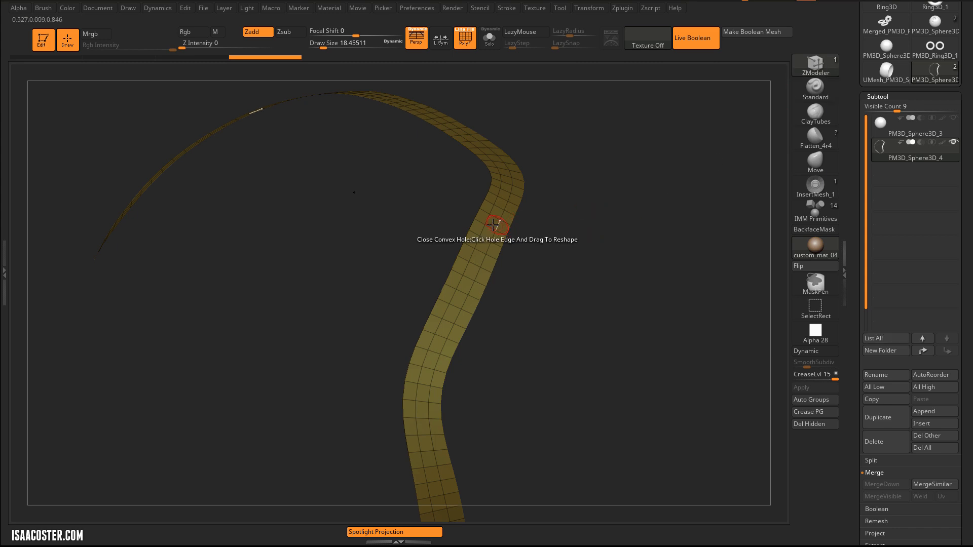
- Set the ZModeler edge action to Insert Single EdgeLoop and delete the two inner lengthwise edge loops from the band
key("space")
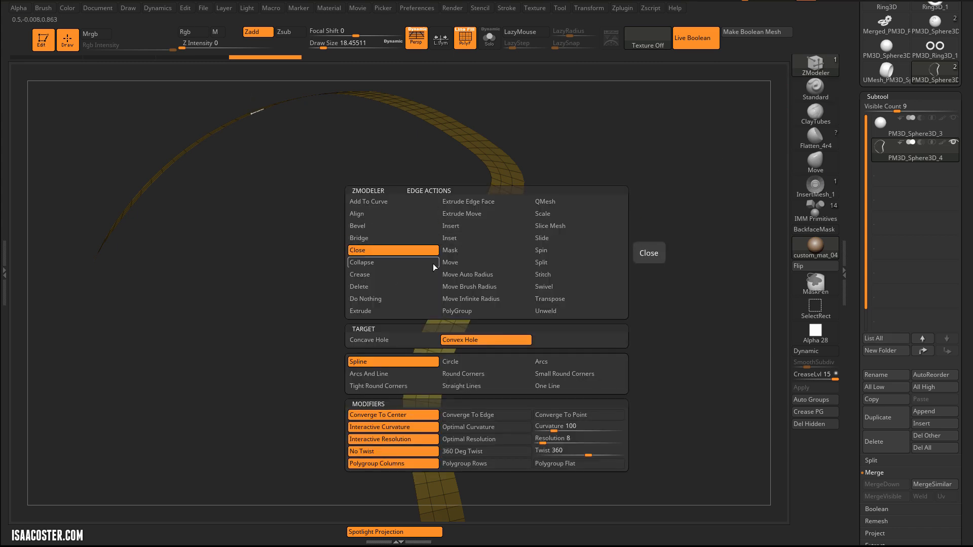
left_click(454, 239)
left_click(467, 228)
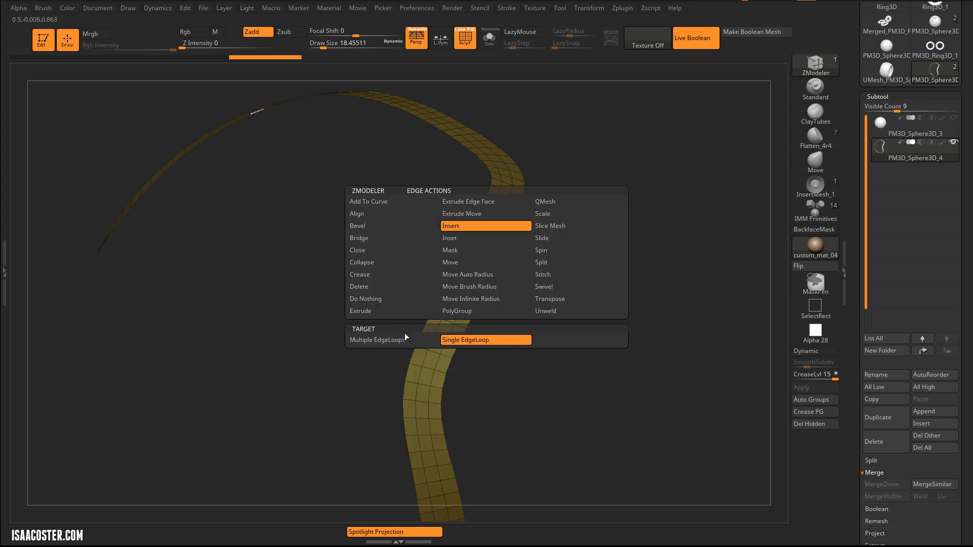
left_click(445, 311, "alt")
left_click(459, 318, "alt")
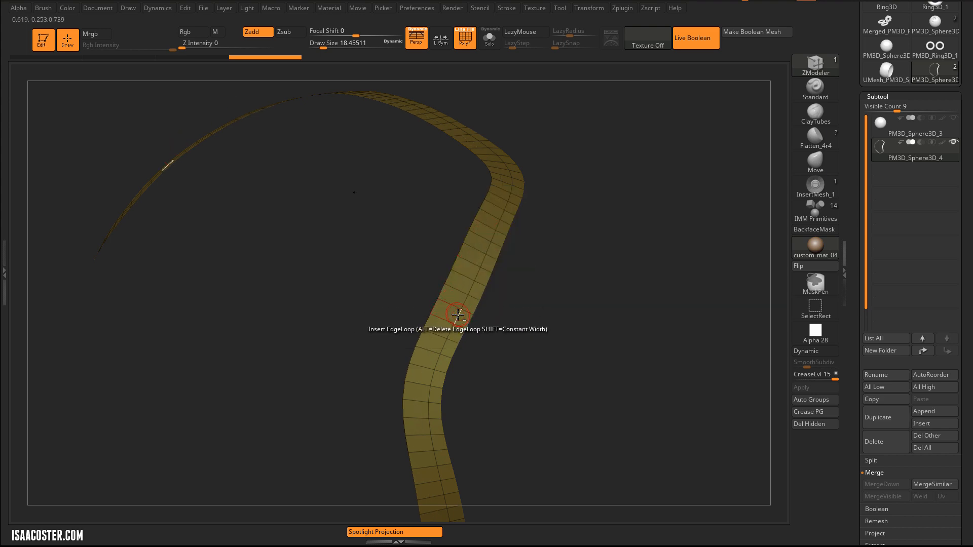
left_click_drag(631, 333, 709, 330)
- Try to remesh the band with ZRemesher at Half the polygon count and an AdaptiveSize of 14, and undo it
scroll(853, 326, "down", 5)
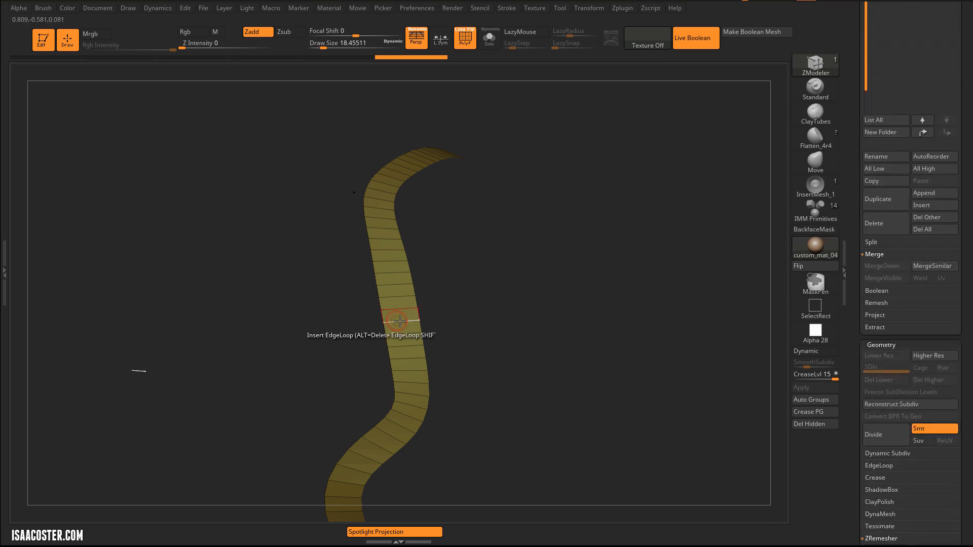
scroll(853, 255, "down", 6)
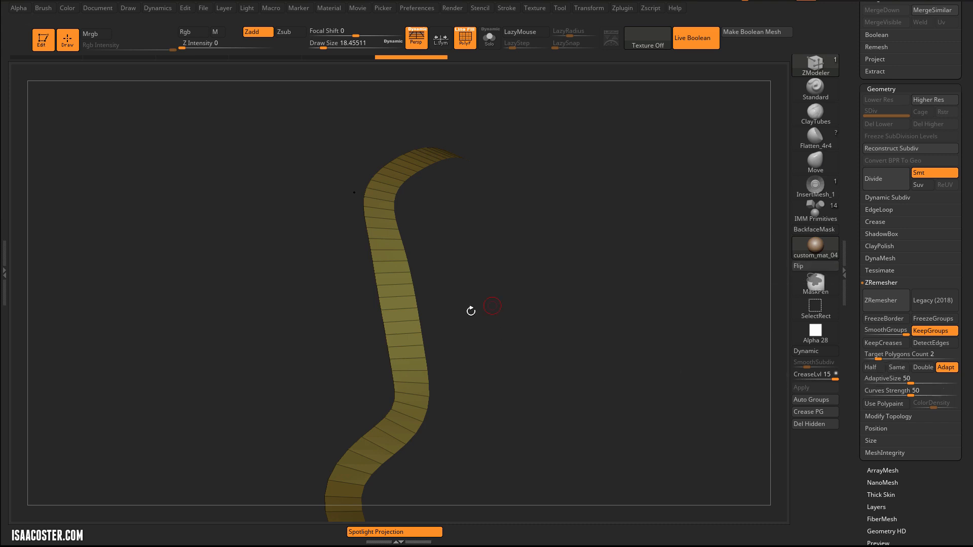
left_click(870, 367)
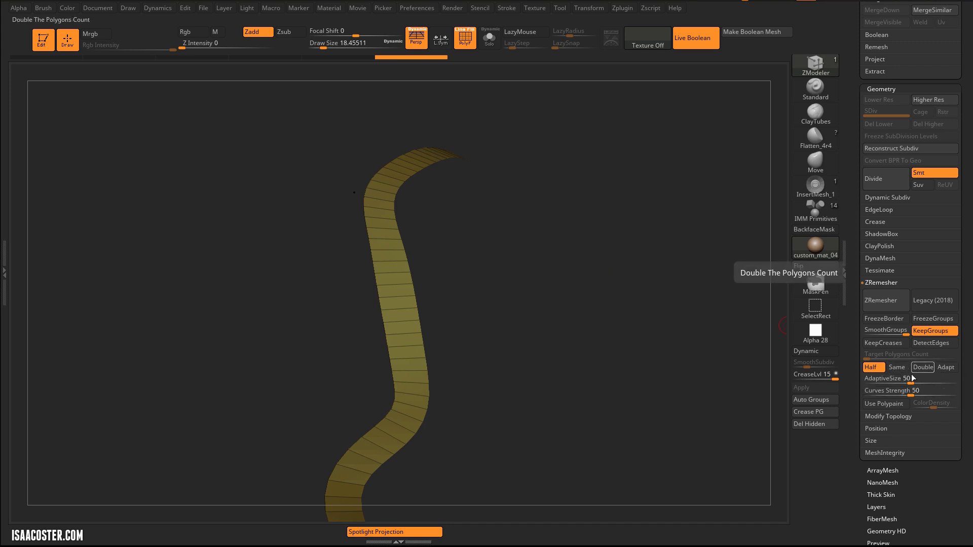
left_click_drag(907, 379, 887, 379)
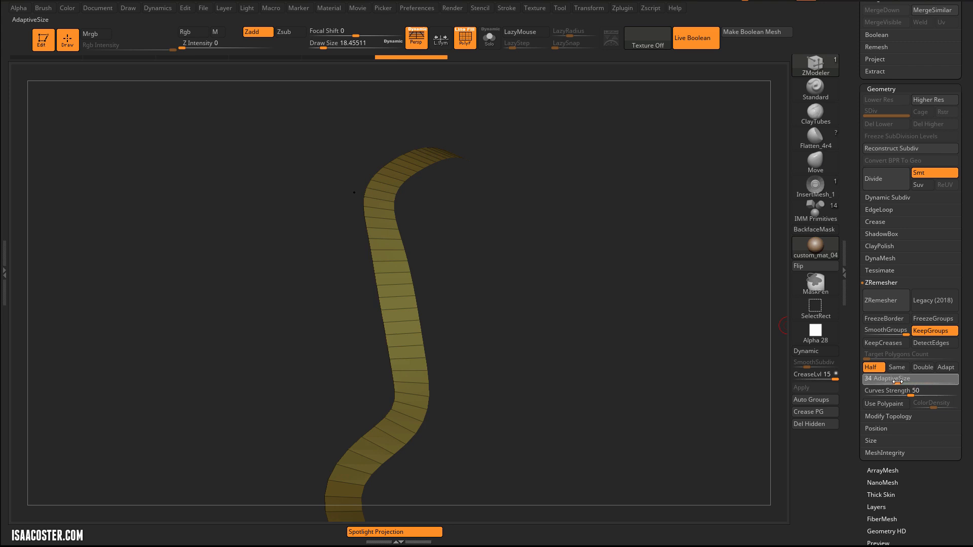
left_click_drag(925, 390, 912, 390)
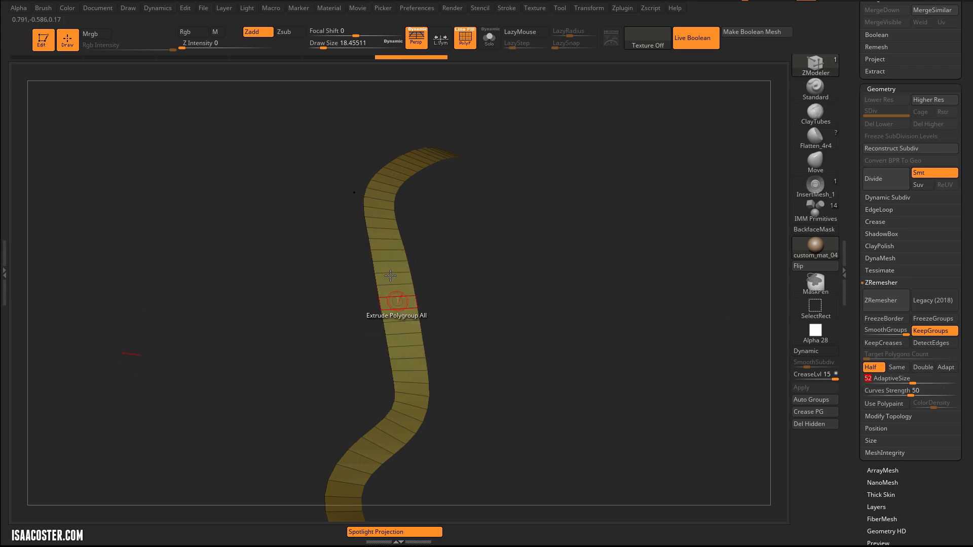
left_click_drag(531, 303, 550, 395)
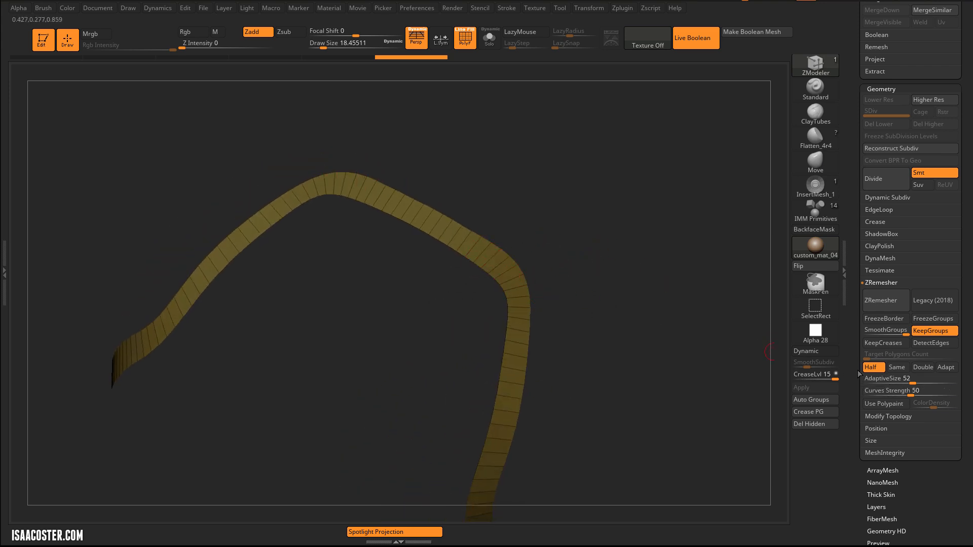
left_click_drag(898, 380, 916, 379)
left_click_drag(720, 280, 613, 288)
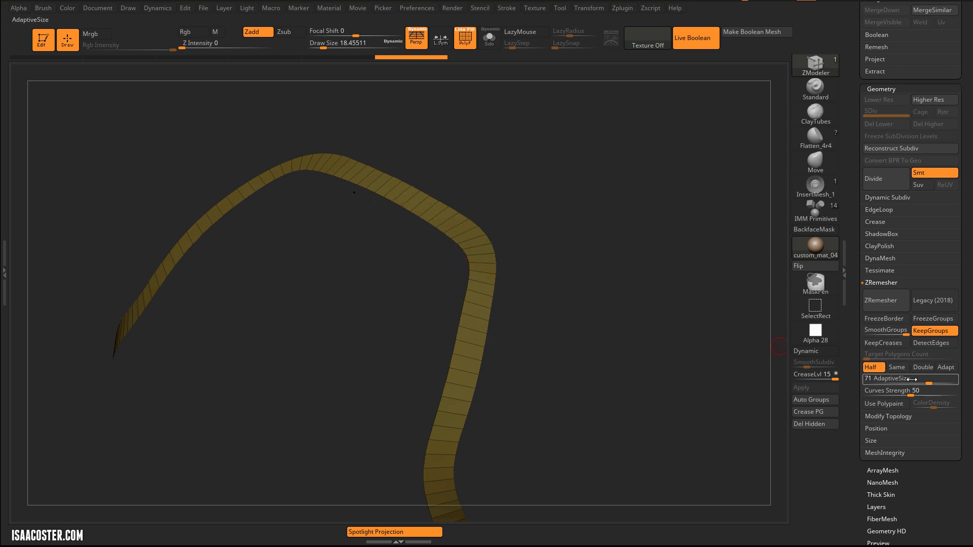
left_click_drag(912, 379, 883, 379)
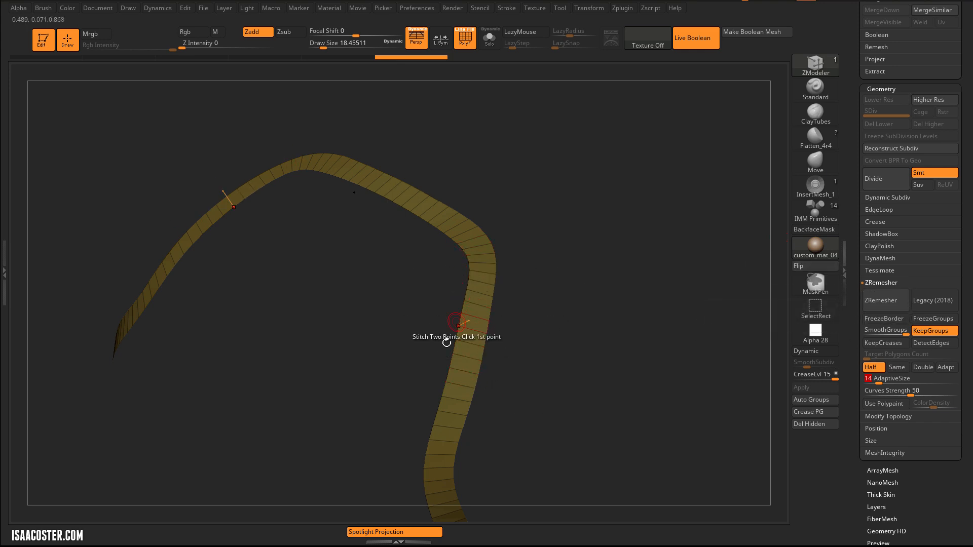
left_click(879, 304)
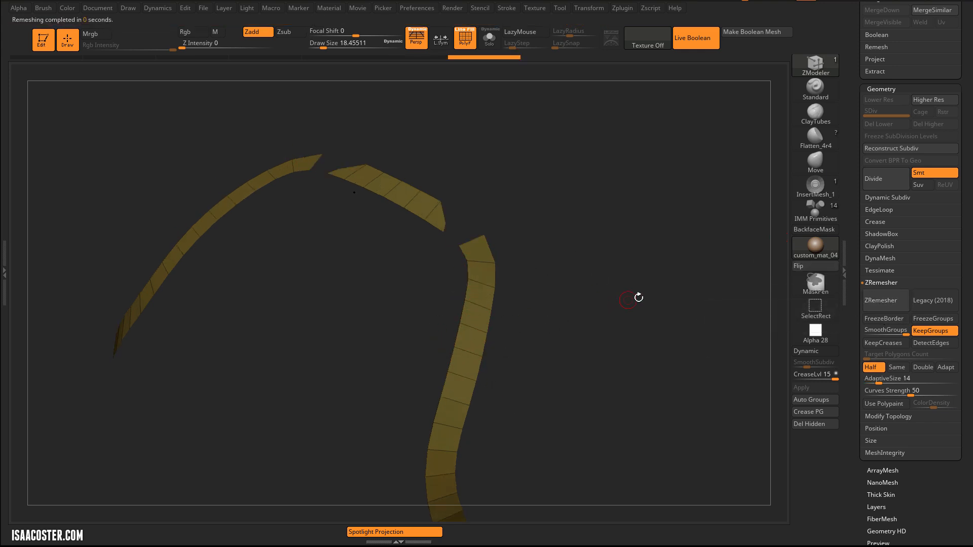
key("ctrl+z")
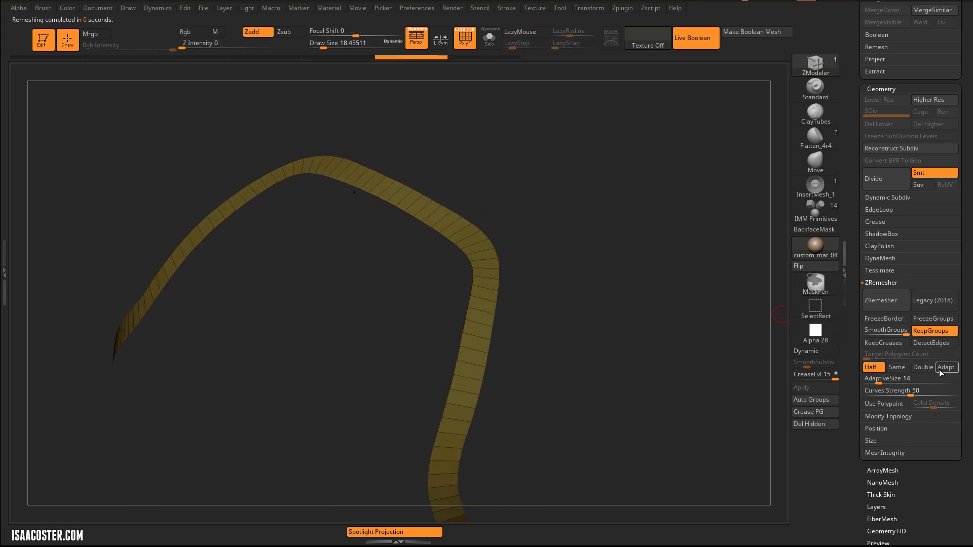
- Try the ZRemesher pass on the band again with Adapt enabled alongside Half, and undo it
left_click(880, 303)
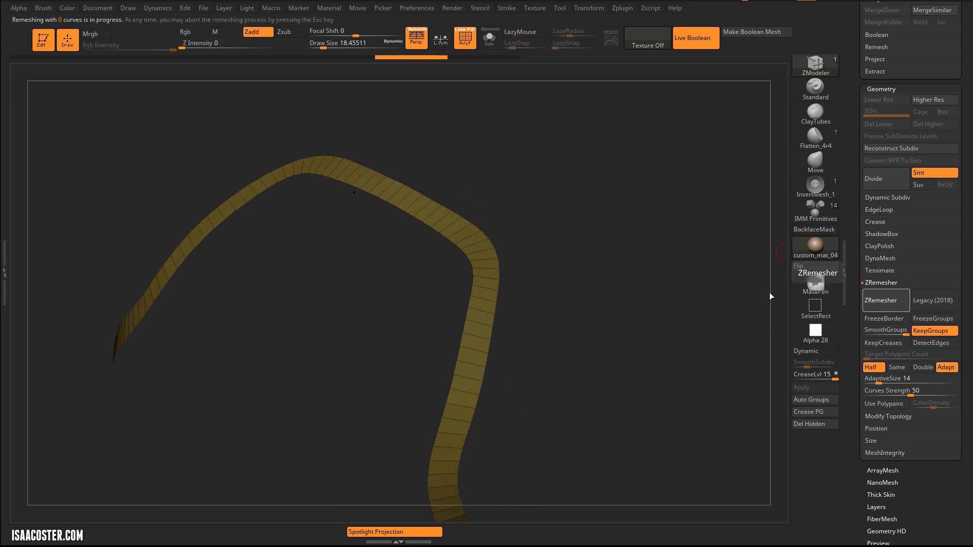
mouse_move(638, 274)
left_mouse_down()
mouse_move(671, 291)
mouse_move(680, 178)
mouse_move(670, 135)
mouse_move(643, 263)
mouse_move(645, 206)
mouse_move(602, 167)
mouse_move(638, 254)
mouse_move(622, 266)
left_mouse_up()
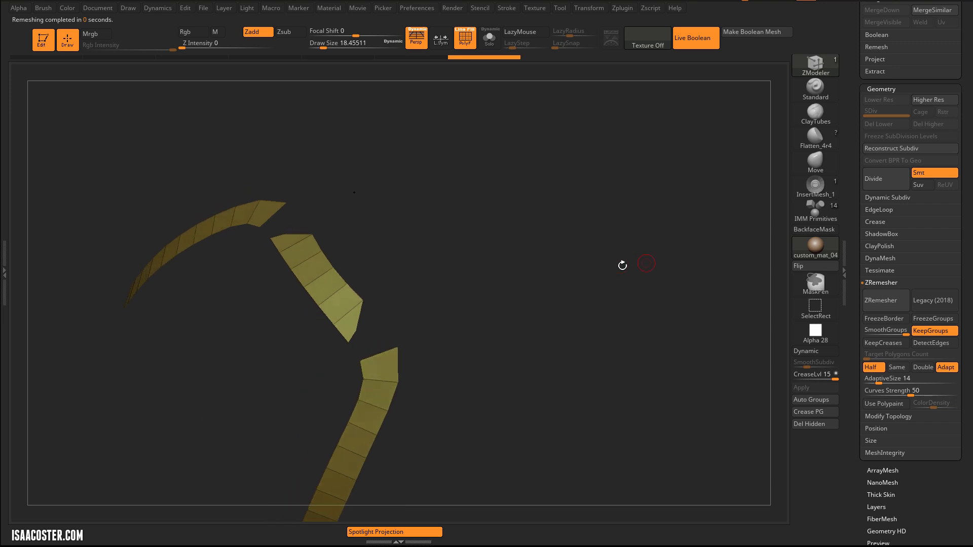
left_click_drag(460, 305, 507, 315)
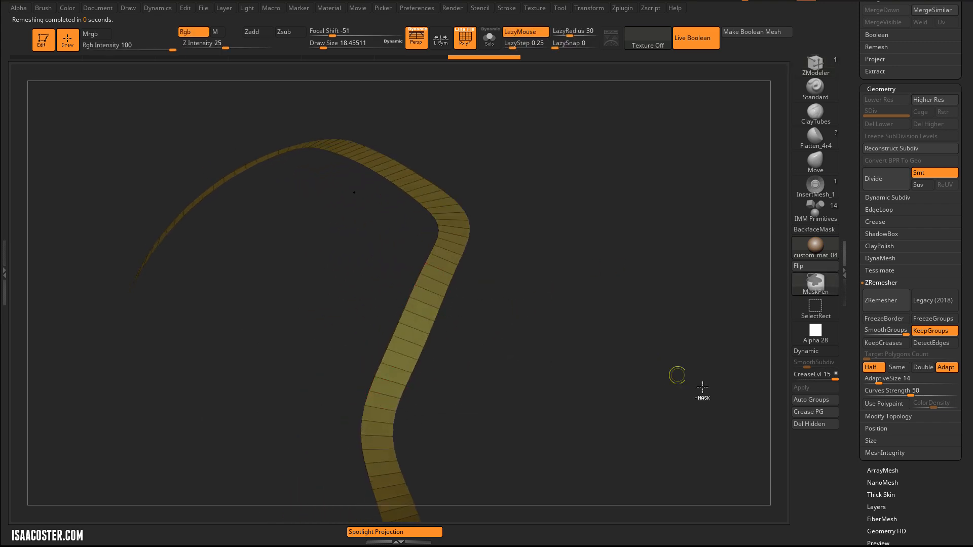
- Try to remesh the band with Half off and a Target Polygons Count of 0.5, and undo the remesh
left_click(879, 369)
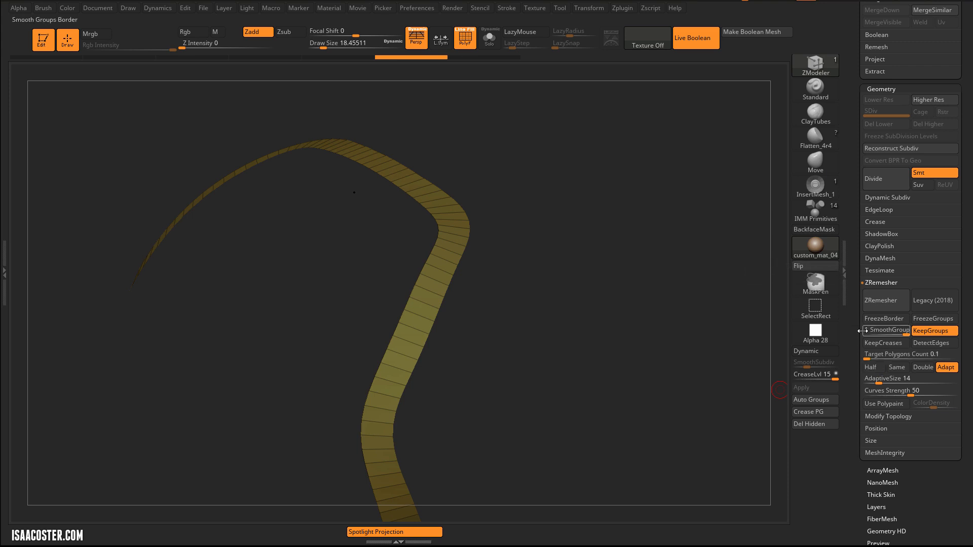
left_click(905, 354)
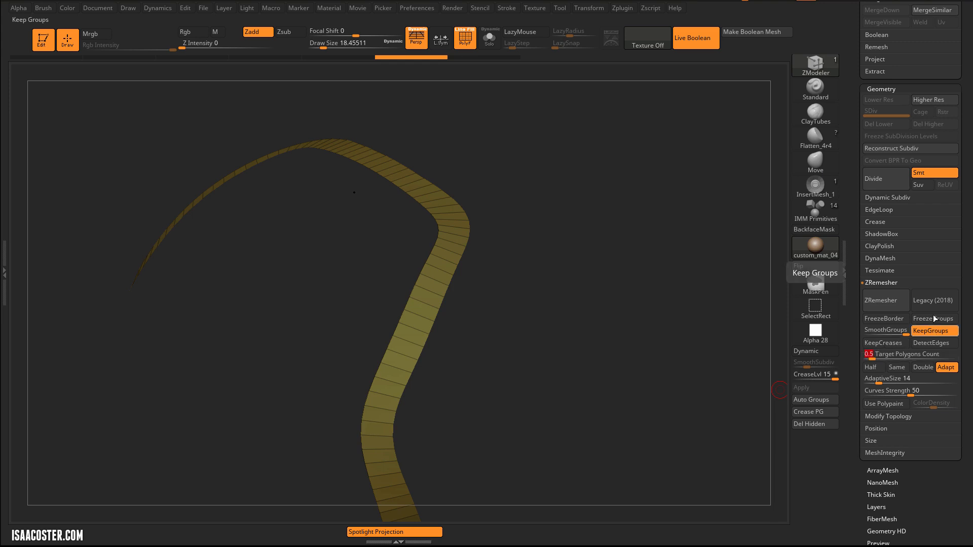
left_click(884, 301)
left_click_drag(559, 273, 510, 339)
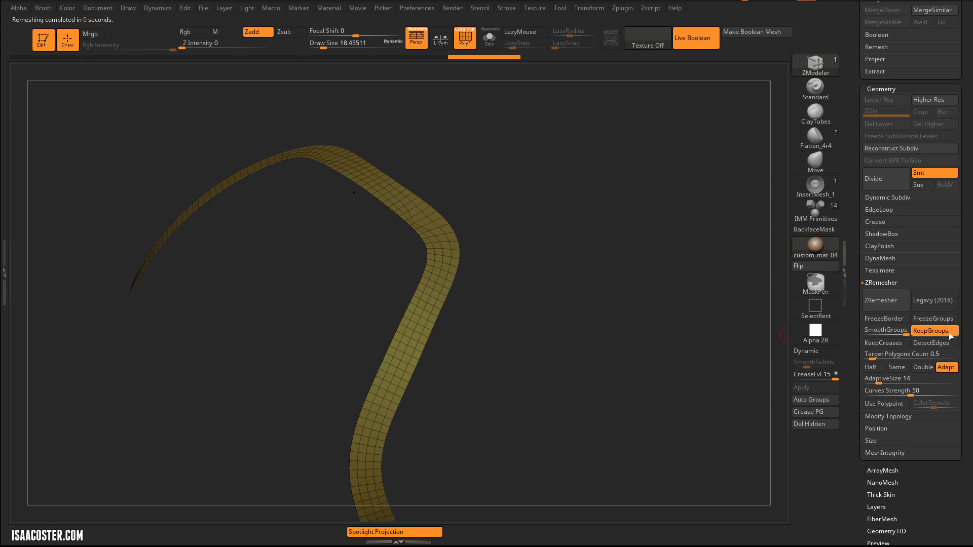
left_click_drag(709, 355, 565, 292)
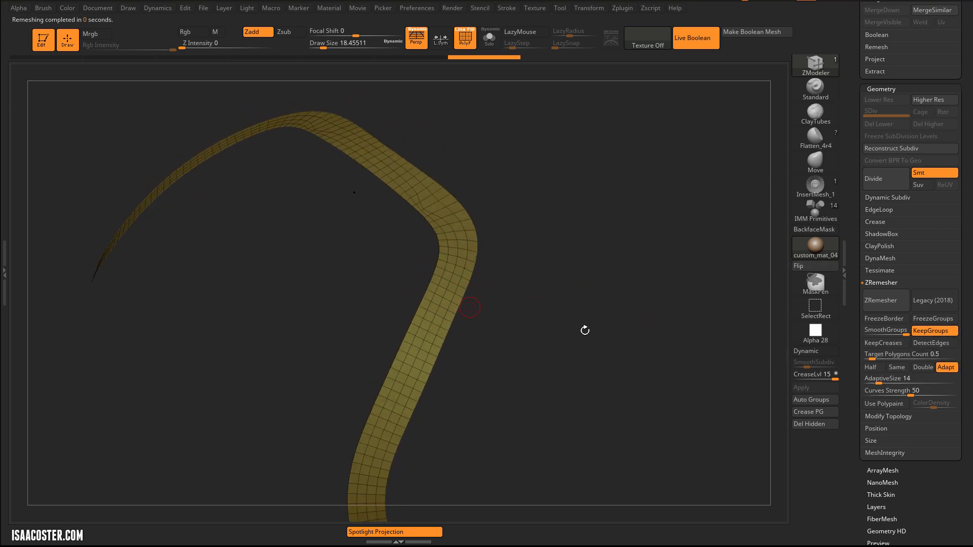
left_click_drag(585, 330, 581, 339, "alt")
key("ctrl+z")
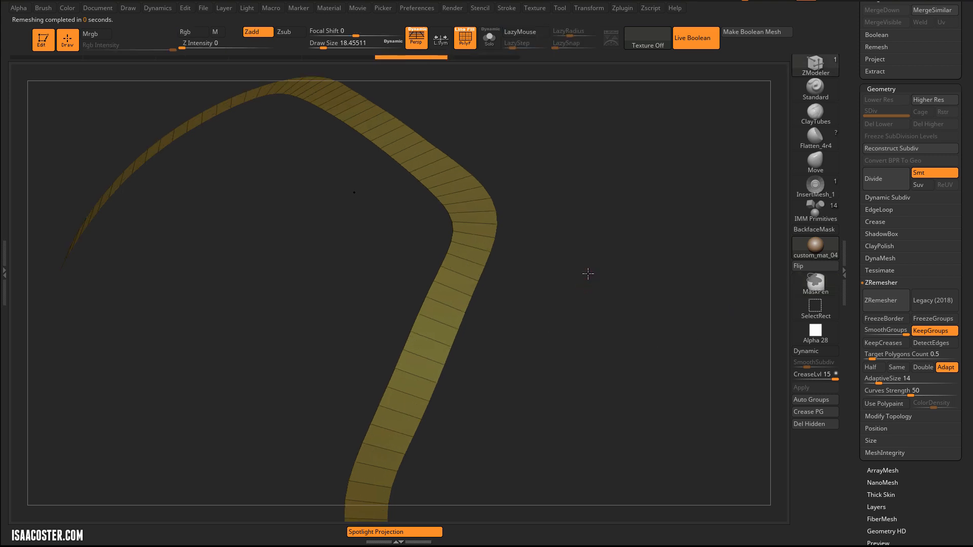
- Extrude the band's whole polygroup outward with ZModeler to give the strip thickness
left_click_drag(588, 274, 473, 330)
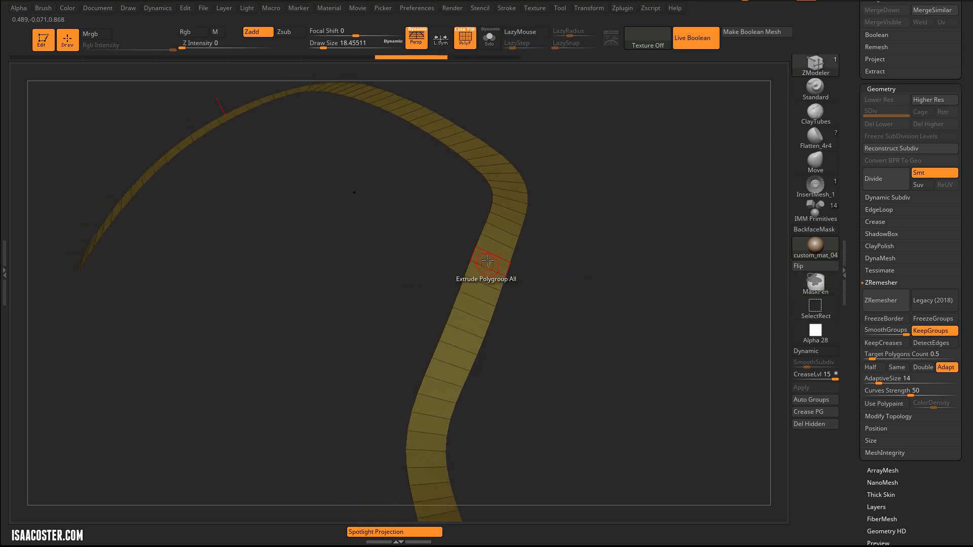
left_click_drag(489, 259, 523, 208)
left_click_drag(681, 162, 681, 96)
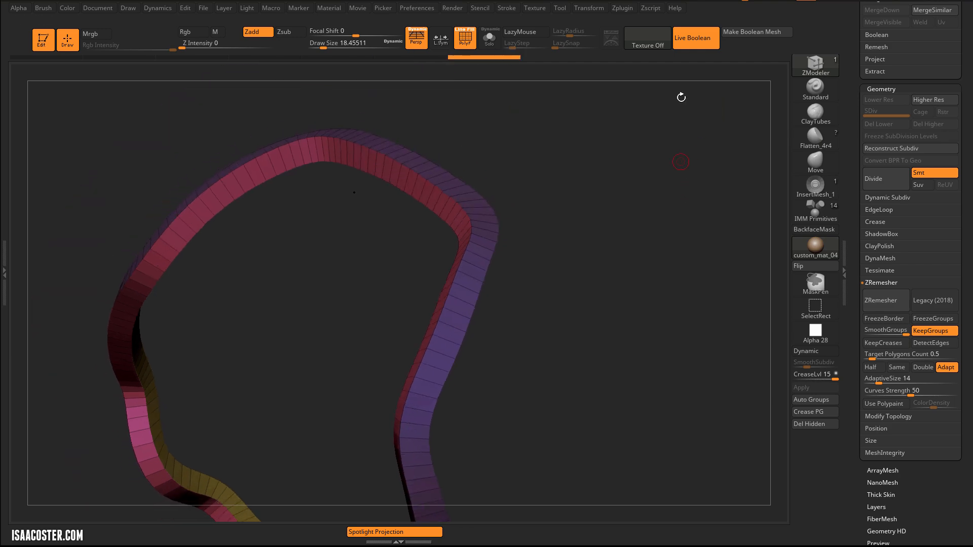
- Show the original sphere subtool and check how the extruded band sits against its surface
left_click_drag(907, 82, 854, 195)
left_click(955, 191)
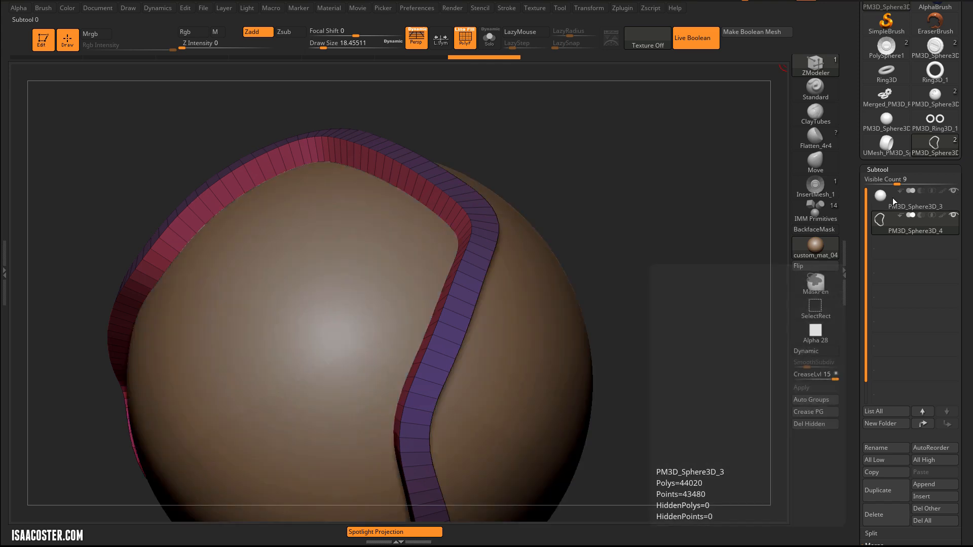
left_click_drag(699, 213, 507, 96)
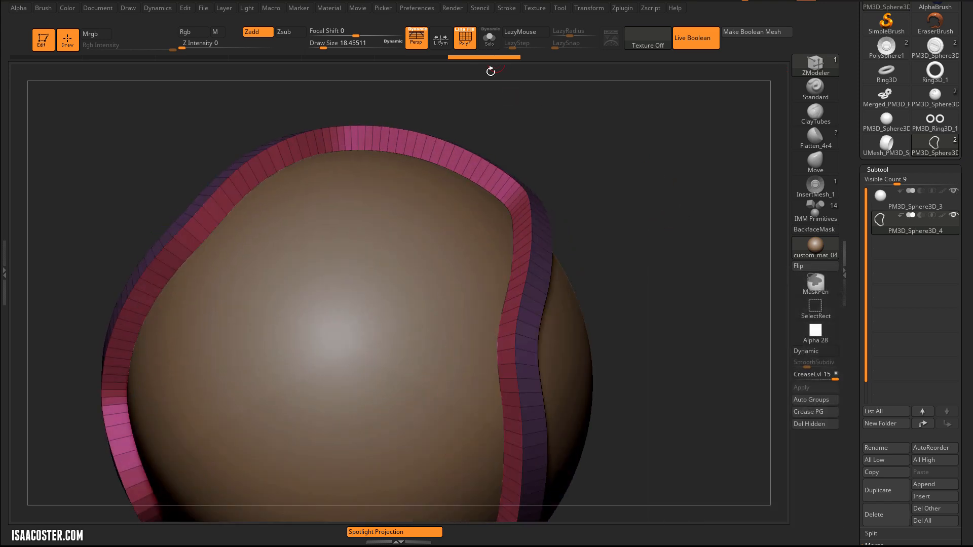
mouse_move(568, 147)
left_mouse_down()
mouse_move(566, 115)
mouse_move(539, 145)
mouse_move(615, 208)
left_mouse_up()
- Try to scale the band uniformly with the transform gizmo
key("w")
left_click_drag(622, 290, 617, 327)
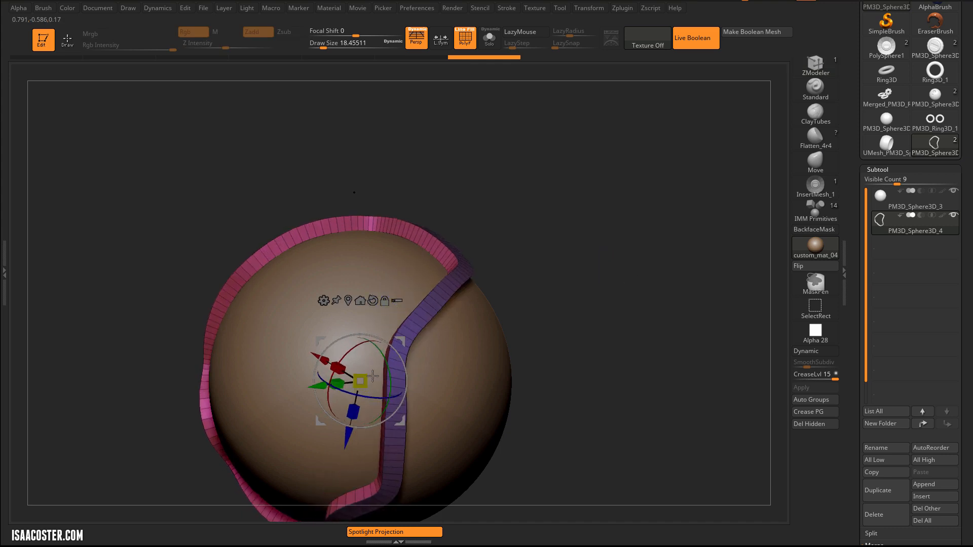
left_click_drag(539, 323, 538, 330)
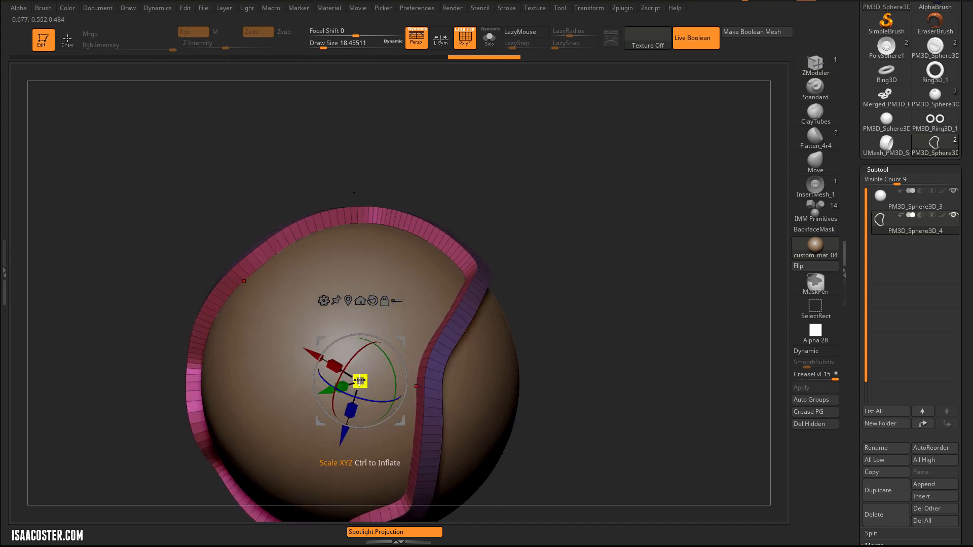
mouse_move(359, 381)
left_mouse_down()
mouse_move(368, 375)
mouse_move(361, 380)
left_mouse_up()
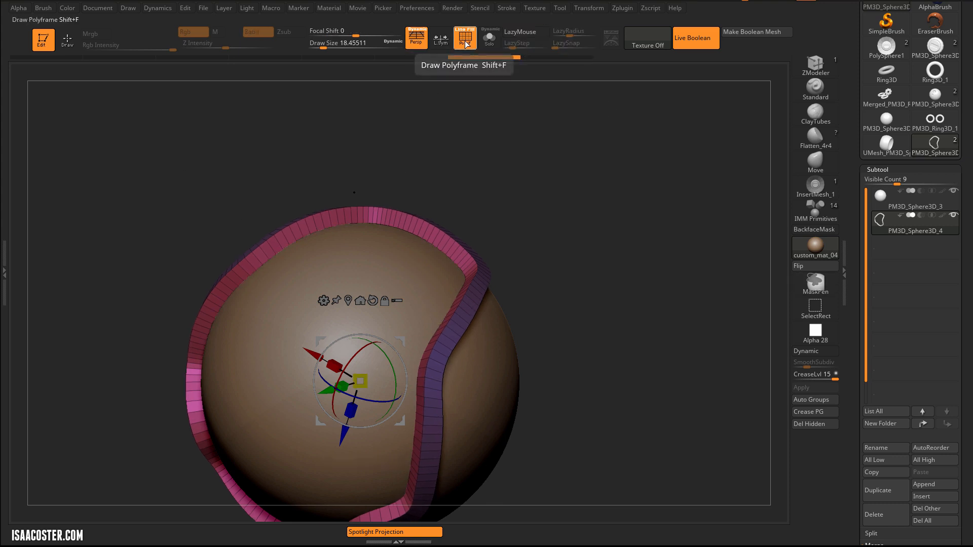
- Isolate the band and inflate its inner face polygroup inward using ZModeler's Inflate action targeting Polygroup All
left_click(489, 38)
right_click_drag(567, 211, 413, 271, "ctrl")
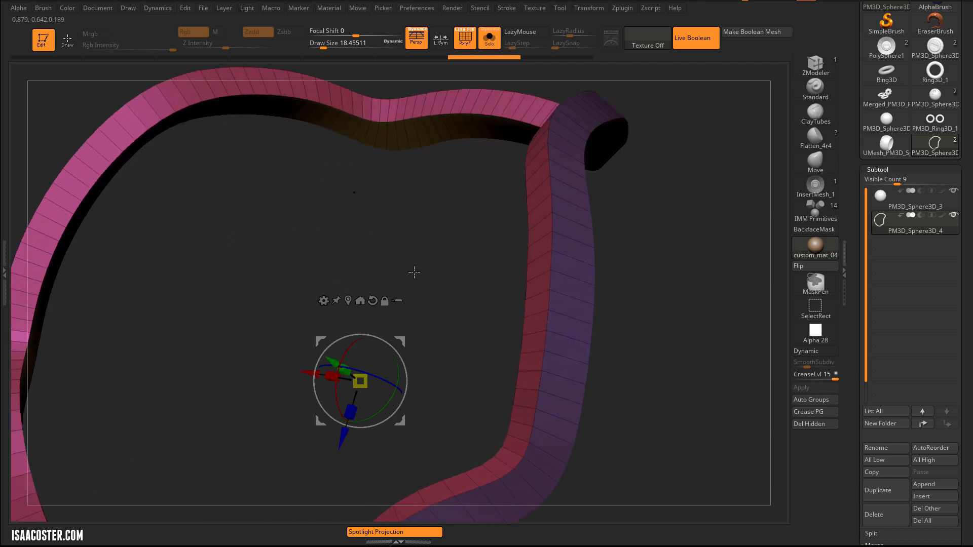
key("q")
right_click_drag(390, 165, 367, 108)
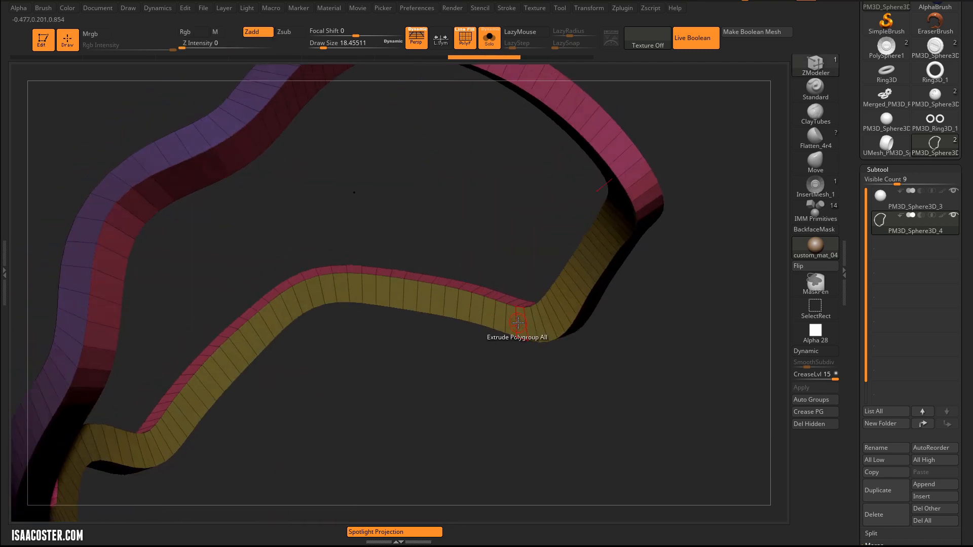
key("space")
left_click(371, 226)
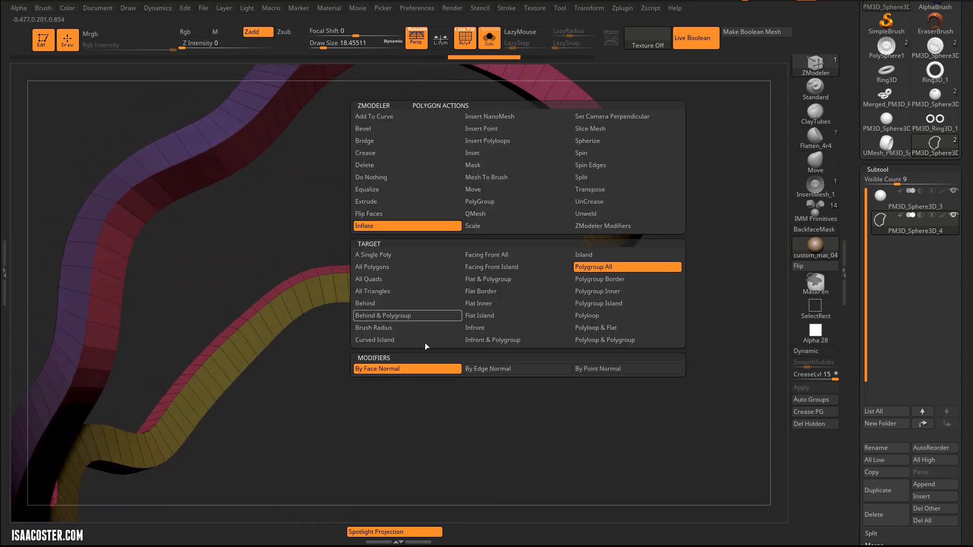
left_click_drag(329, 294, 347, 401)
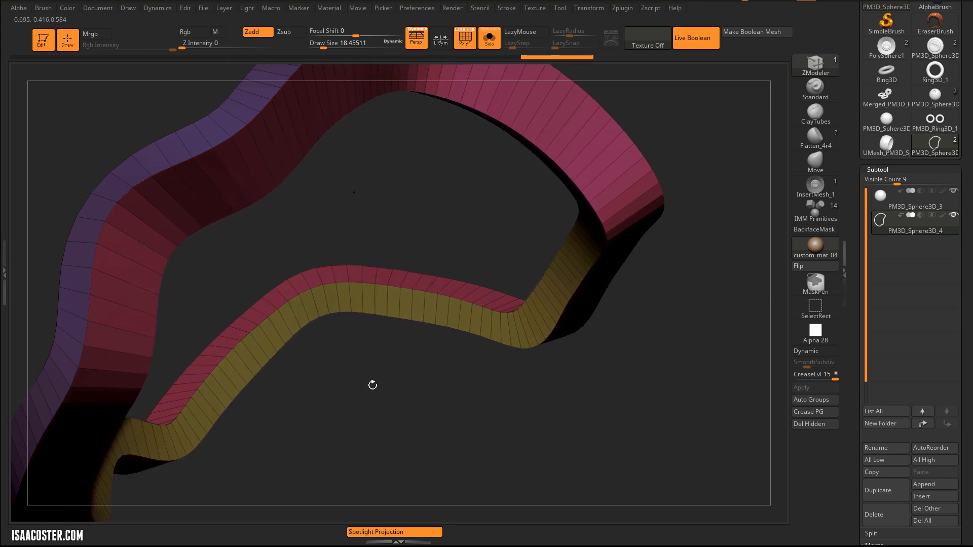
- Preview the band with dynamic subdivision, hide its wireframe and set the crease level to 3
left_click_drag(727, 163, 693, 239)
key("d")
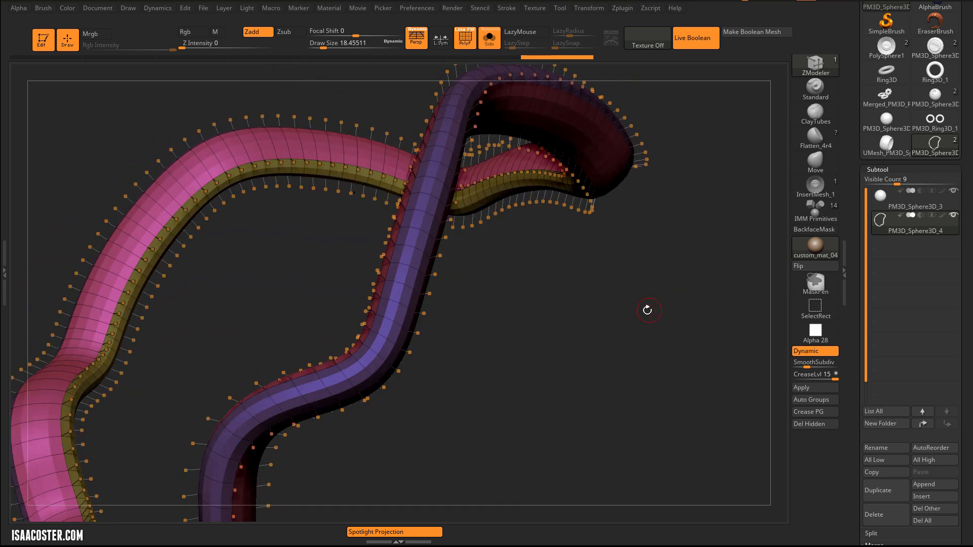
key("shift+f")
left_click_drag(632, 310, 542, 316)
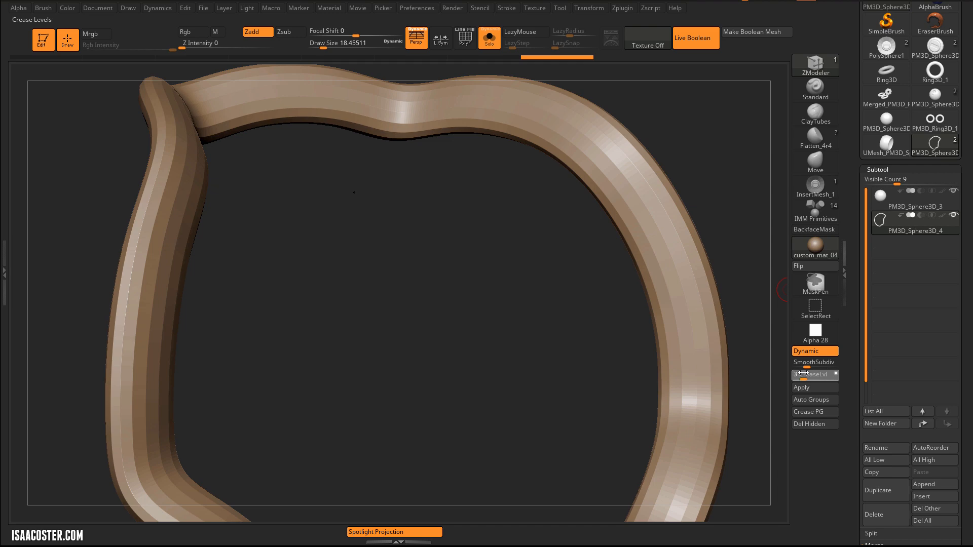
left_click_drag(803, 374, 803, 373)
left_click_drag(776, 182, 699, 189)
- Turn off dynamic subdivision on the band and show its polygroup wireframe
key("shift+f")
key("shift+f")
key("shift+d")
key("shift+f")
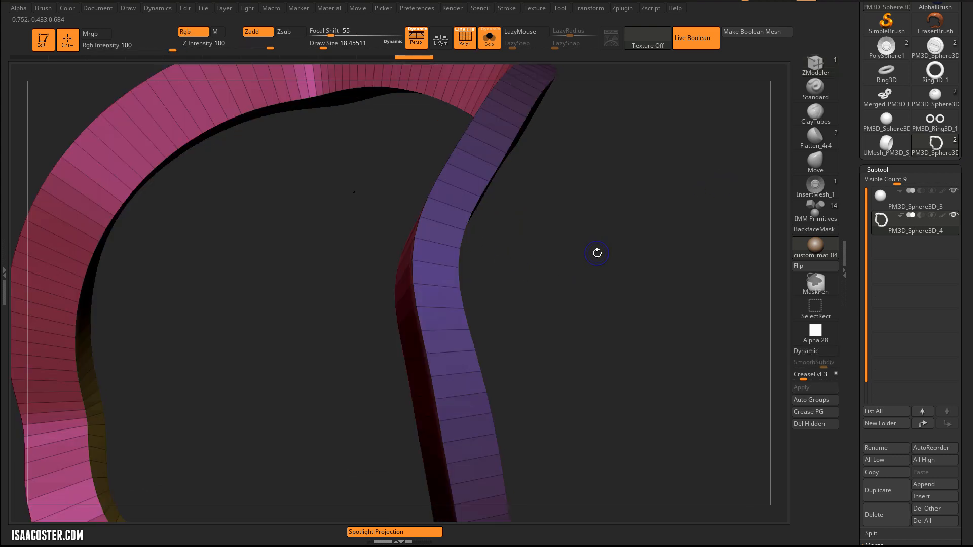
- Insert an edge loop along the middle of each of the band's two side faces with ZModeler
key("shift+f")
key("shift+f")
key("b")
key("z")
key("m")
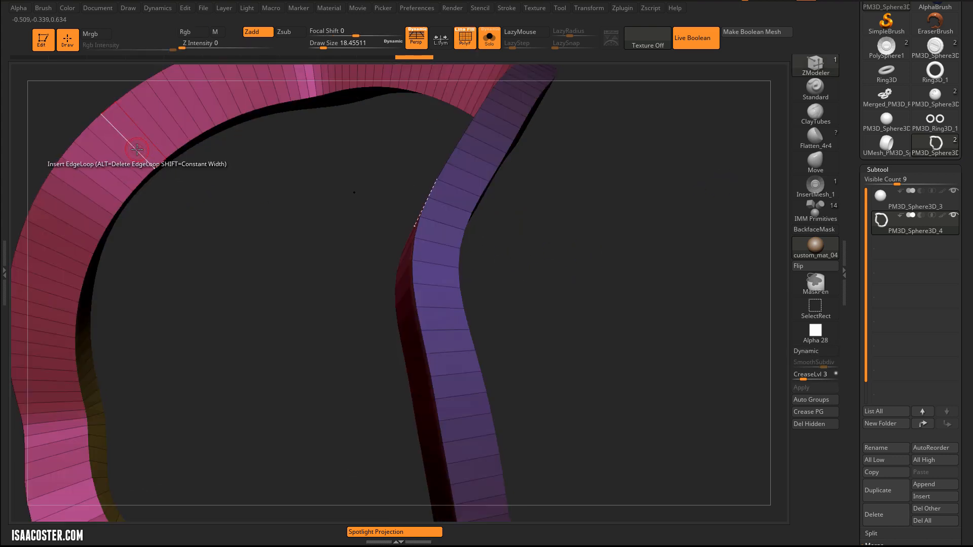
left_click(136, 150)
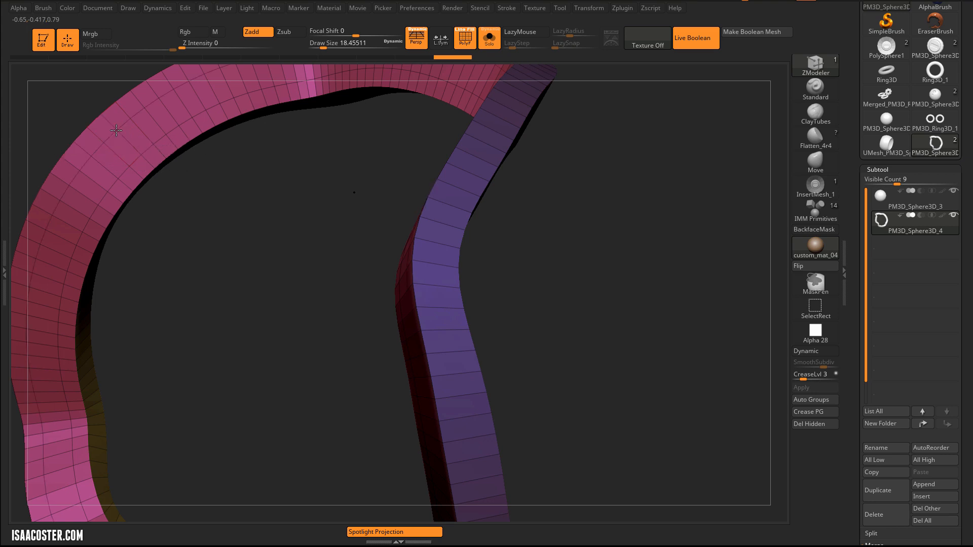
left_click_drag(334, 202, 229, 217)
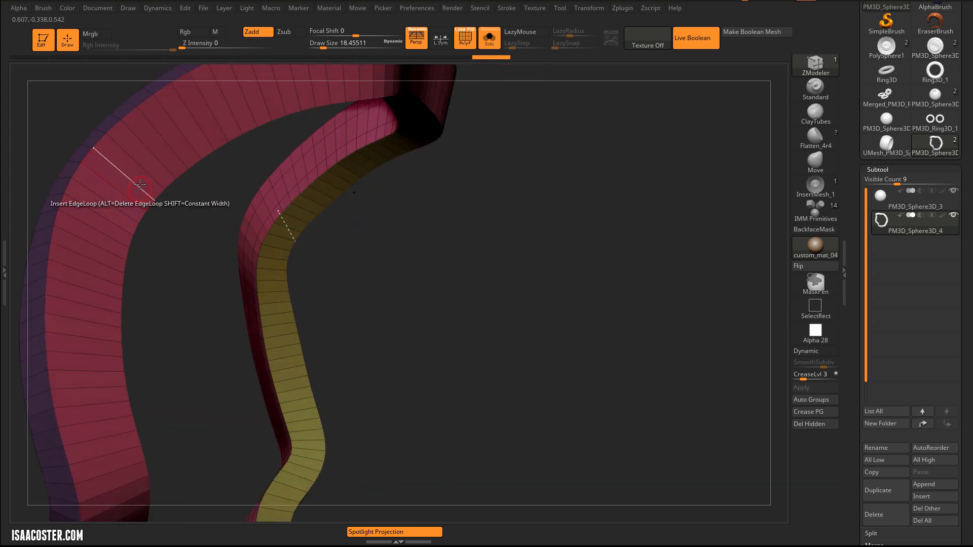
left_click(137, 186)
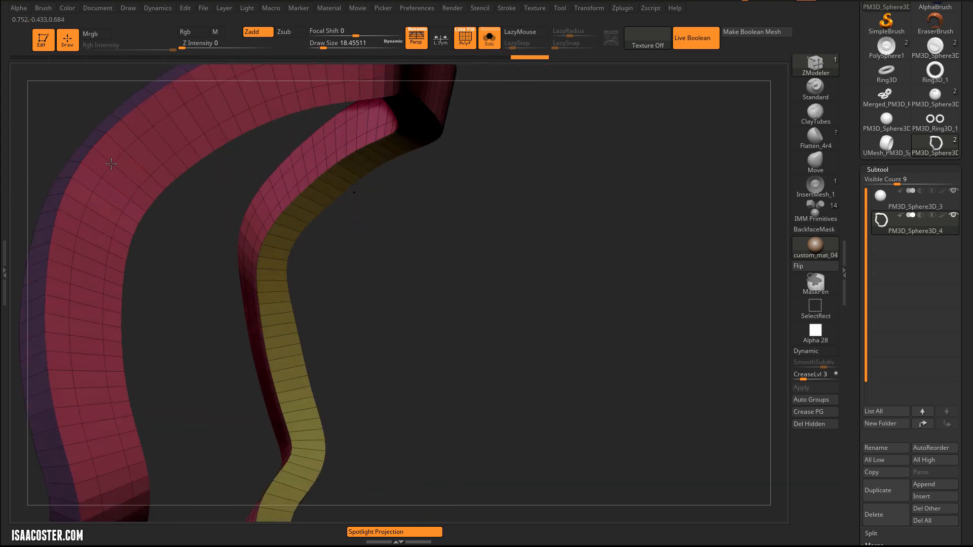
- Preview the band's extra edge loops with dynamic subdivision and the wireframe hidden, checking it from several angles
key("d")
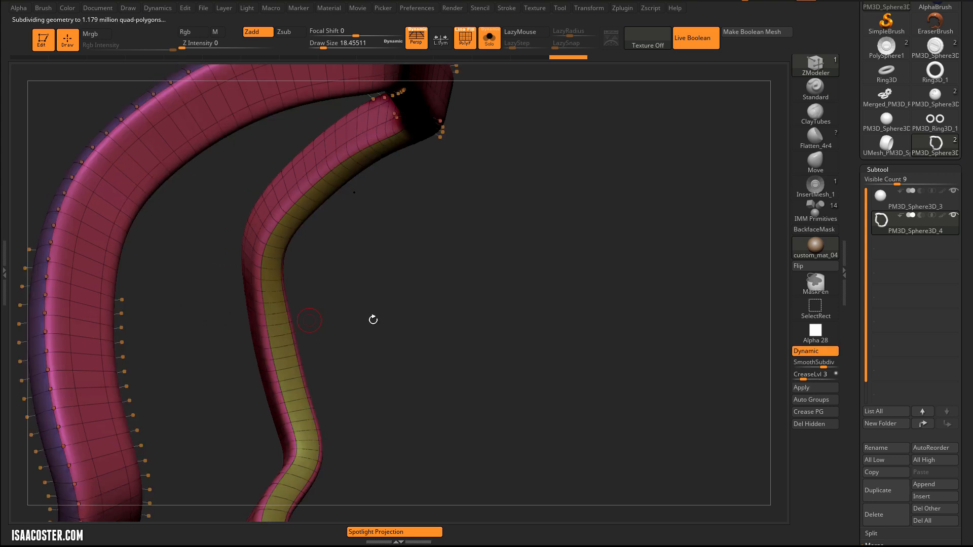
key("shift+f")
key("b")
key("z")
key("m")
mouse_move(454, 321)
left_mouse_down()
mouse_move(510, 287)
mouse_move(382, 291)
mouse_move(303, 165)
left_mouse_up()
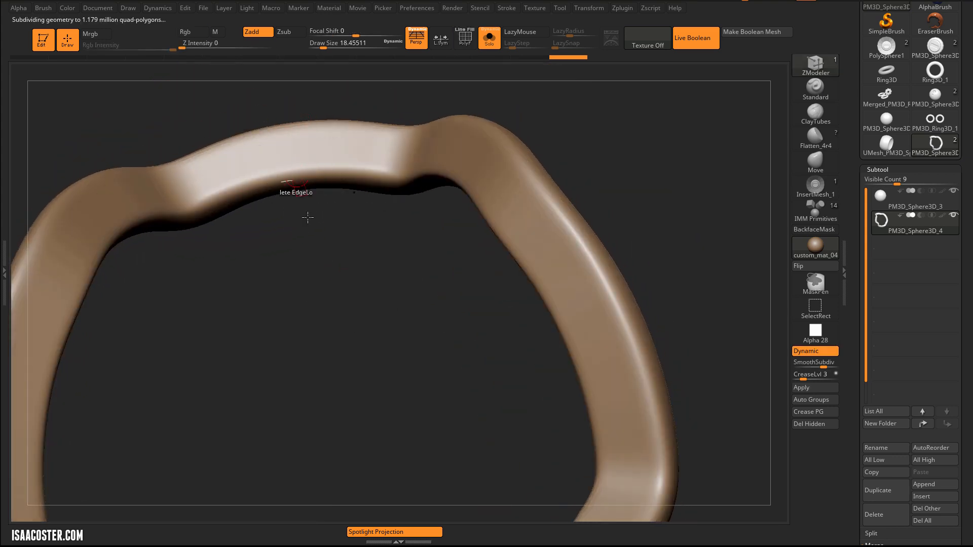
mouse_move(254, 215)
left_mouse_down()
mouse_move(309, 269)
mouse_move(285, 310)
mouse_move(297, 313)
left_mouse_up()
key("shift+f")
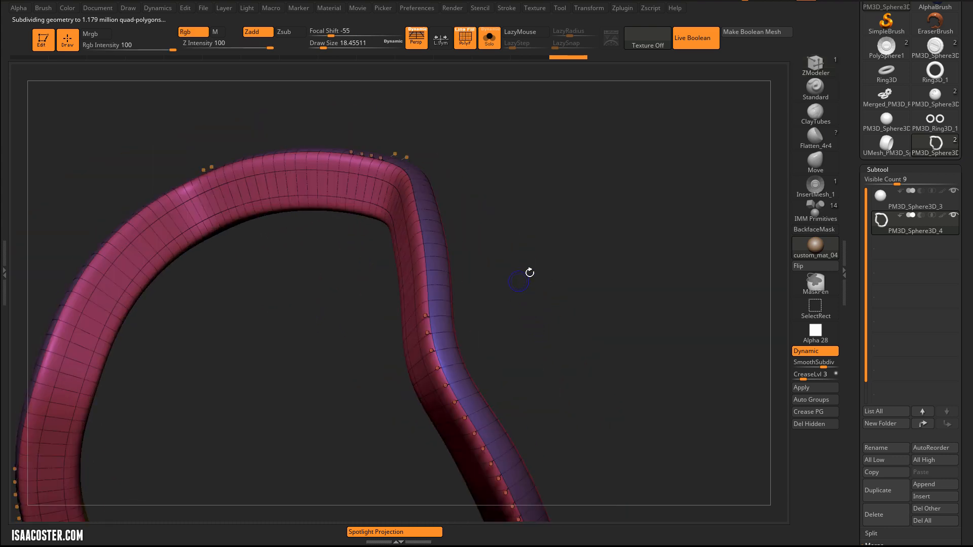
- Turn off dynamic subdivision and undo the edge loops inserted on the band's side faces
key("shift+d")
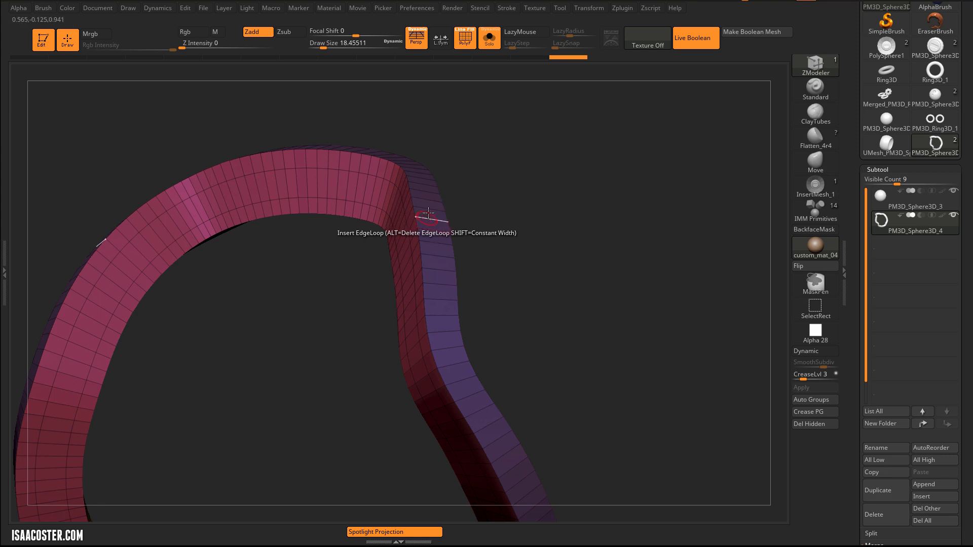
key("ctrl")
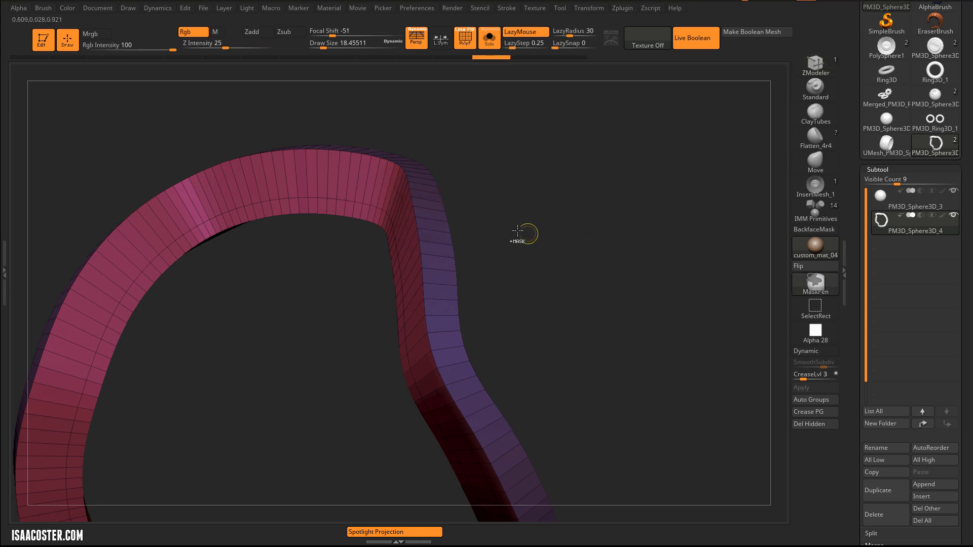
left_click(431, 201, "alt")
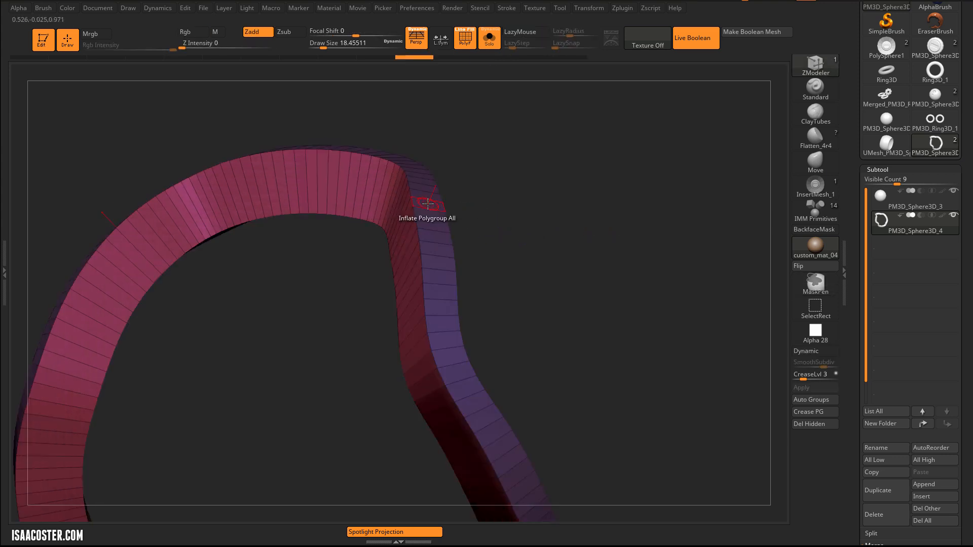
- Inflate the band's outer face polygroup inward with ZModeler to thin the band, and check its smoothed shape
left_click_drag(428, 204, 417, 242)
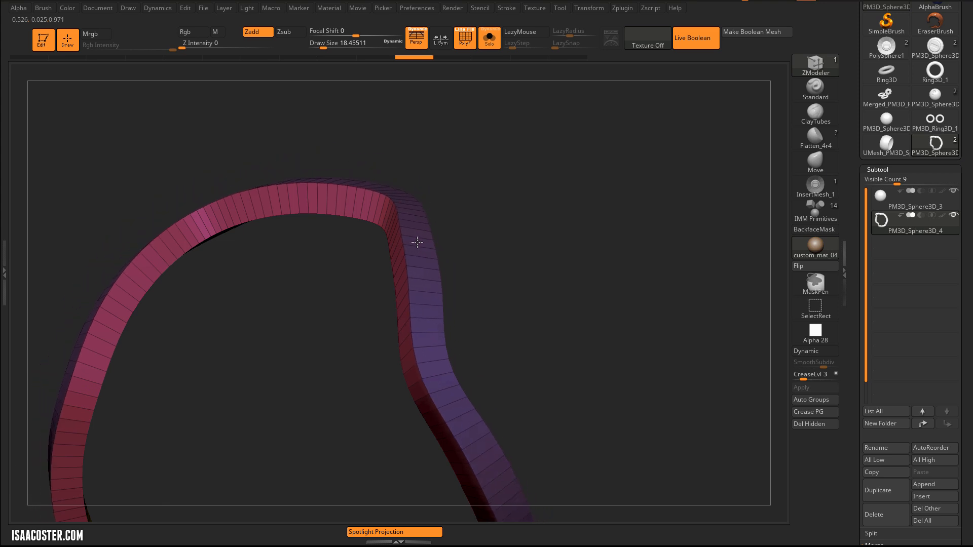
key("d")
key("shift+f")
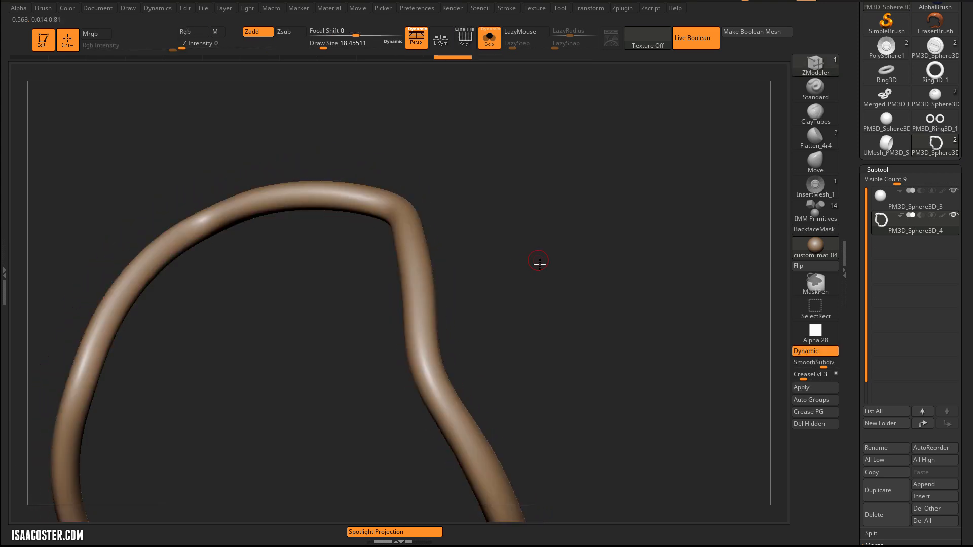
key("shift+f")
key("shift+d")
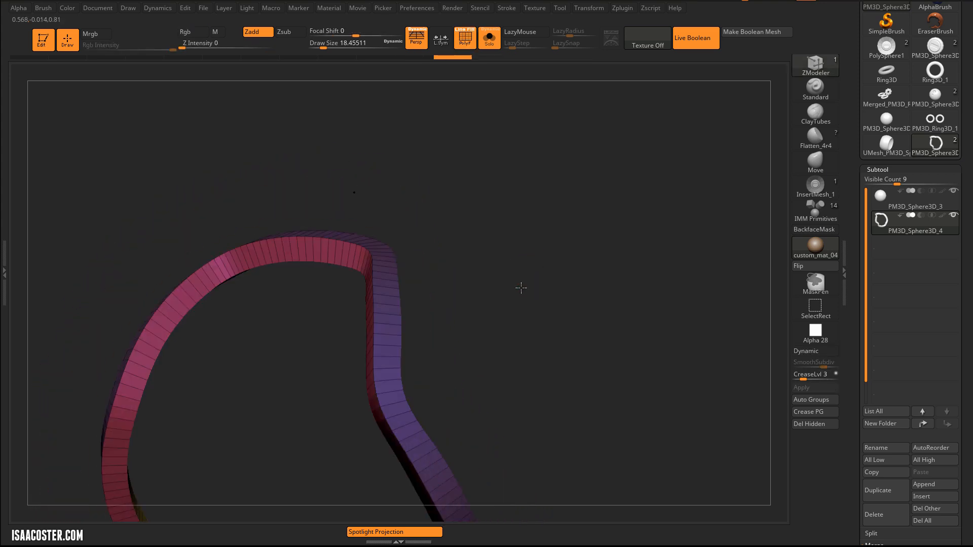
- Turn dynamic subdivision back on for the thinned band and hide its wireframe to inspect the tube shape
left_click_drag(521, 284, 521, 262)
key("d")
left_click_drag(462, 256, 430, 279)
key("shift+f")
left_click_drag(630, 199, 625, 223, "shift")
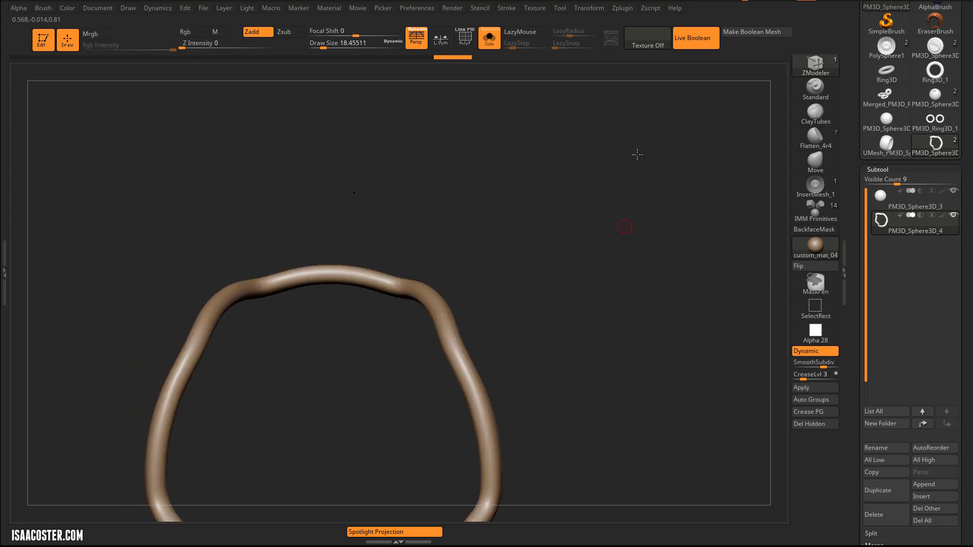
left_click_drag(636, 154, 626, 128)
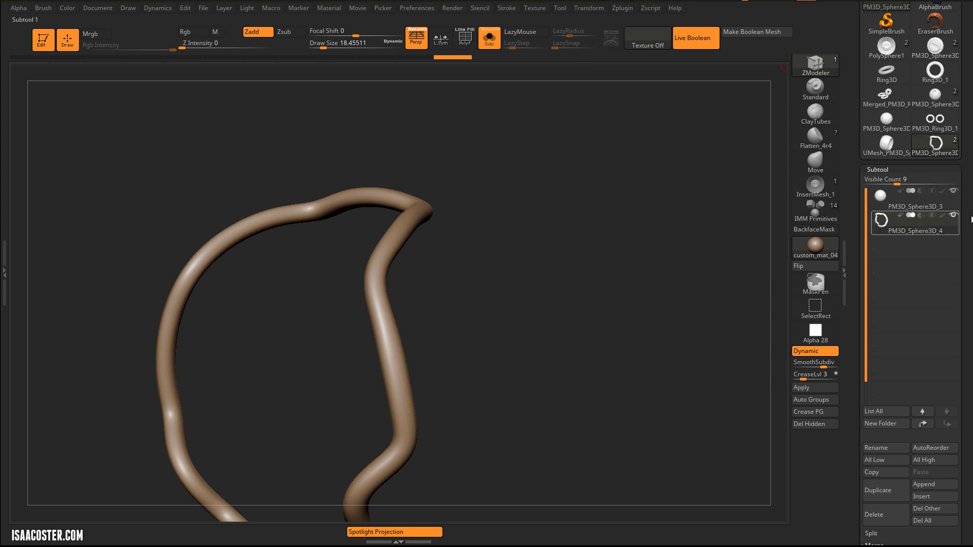
- Show the sphere with the band and scale the band up uniformly until it protrudes from the sphere's surface
left_click(490, 41)
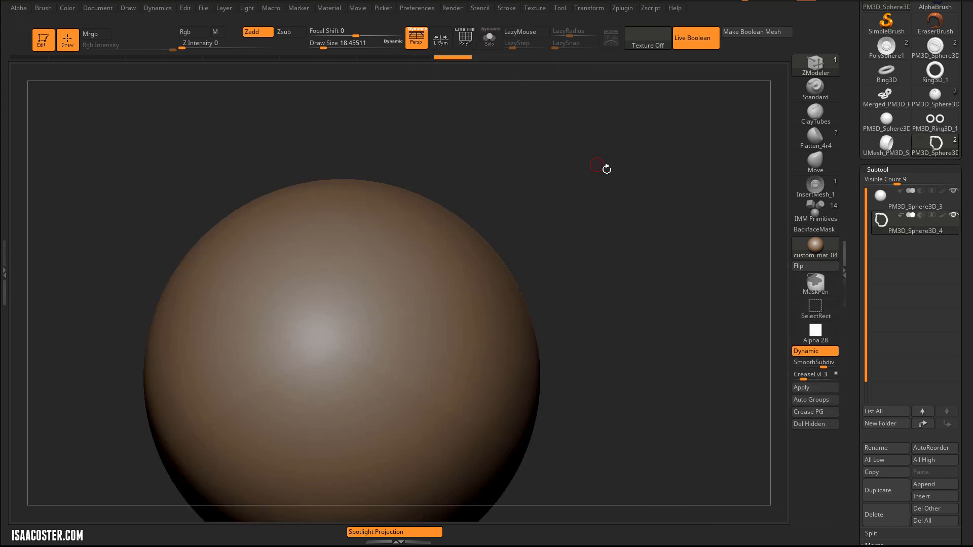
key("w")
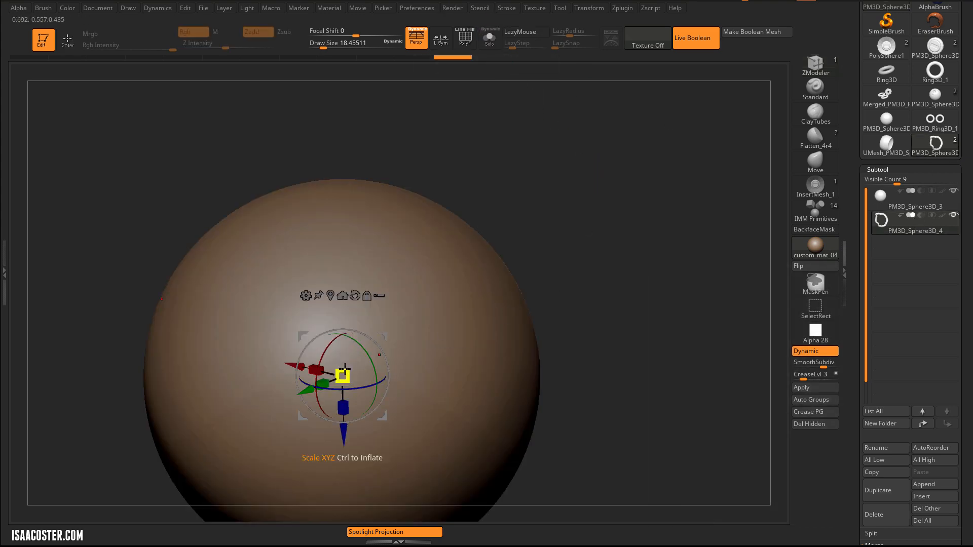
left_click_drag(351, 368, 373, 365)
left_click_drag(660, 282, 638, 224, "alt")
left_click_drag(638, 224, 611, 266)
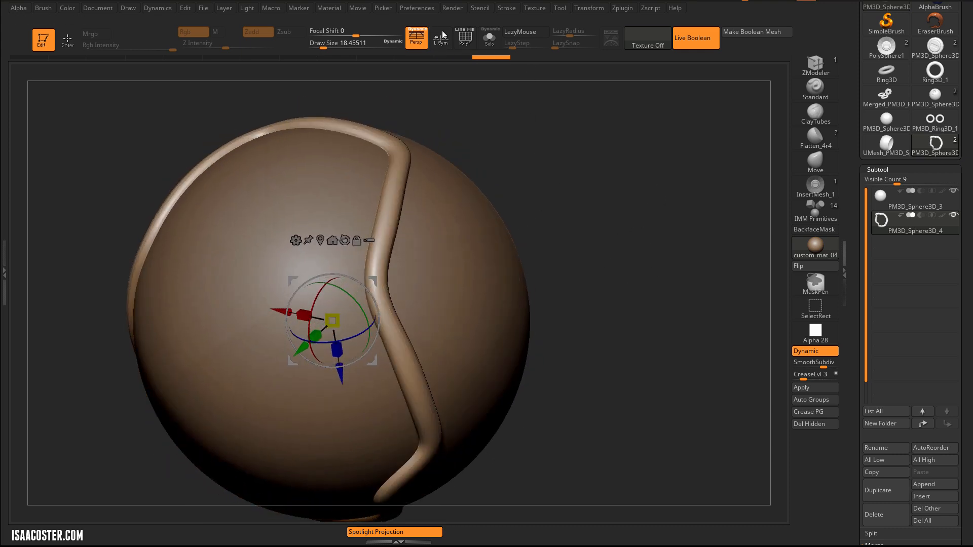
- Isolate the band, show its polygroup wireframe and turn off dynamic subdivision for ZModeler editing
left_click(494, 40)
key("shift+f")
left_click_drag(545, 176, 541, 230, "alt")
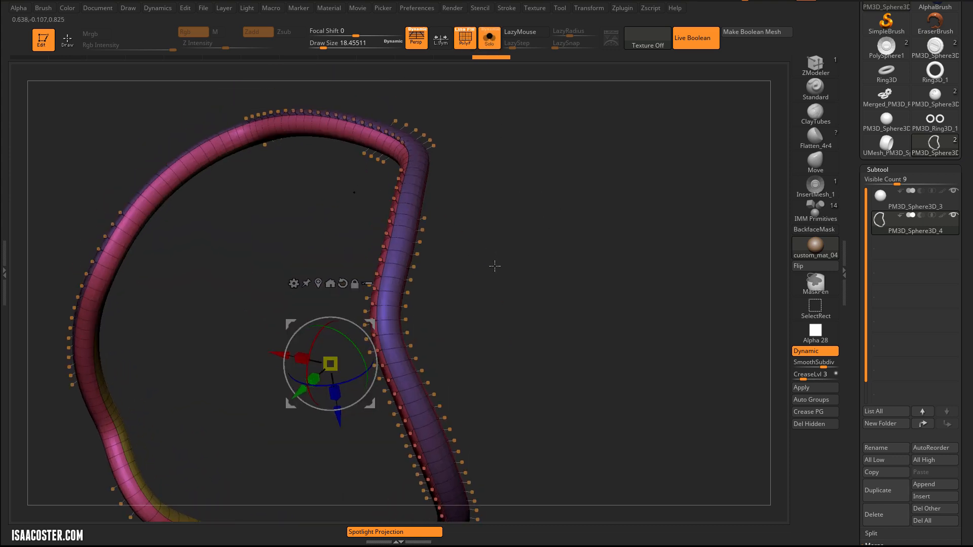
key("shift+d")
key("q")
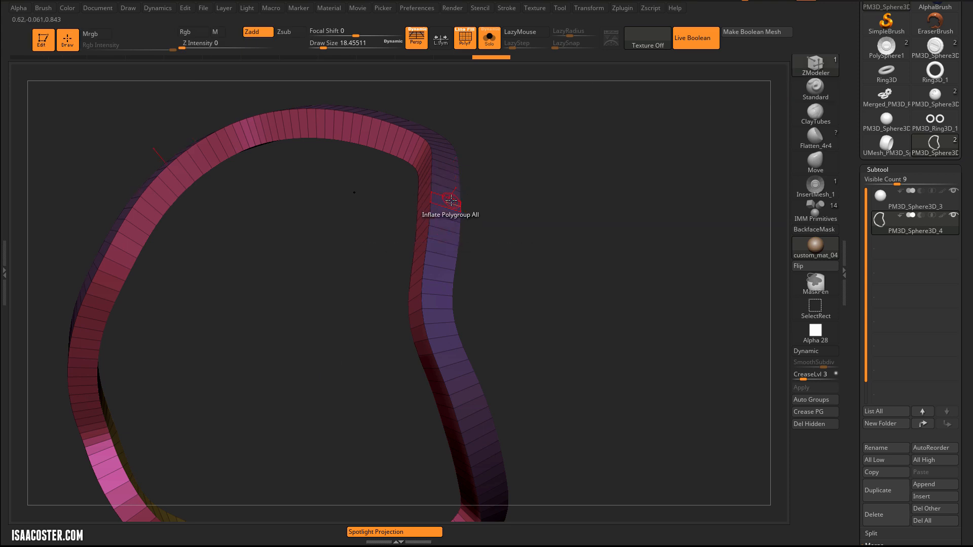
- Merge all the band's faces into one polygroup and inflate the whole band outward with Inflate Polygroup All
key("space")
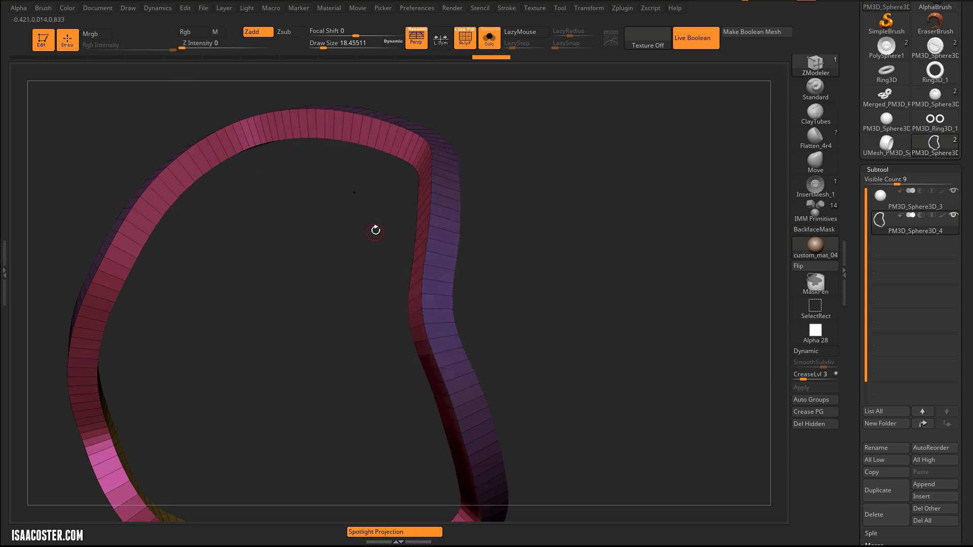
key("ctrl+w")
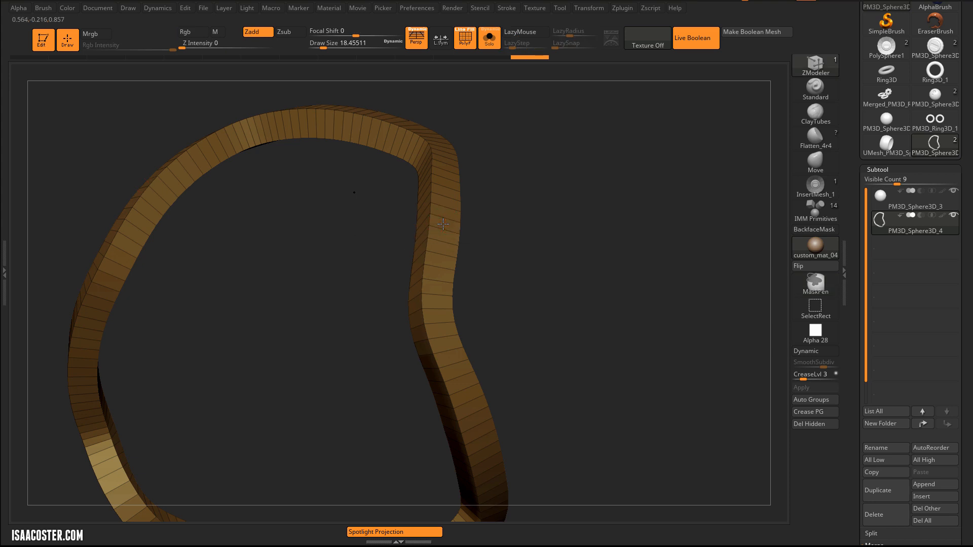
left_click_drag(443, 223, 452, 222)
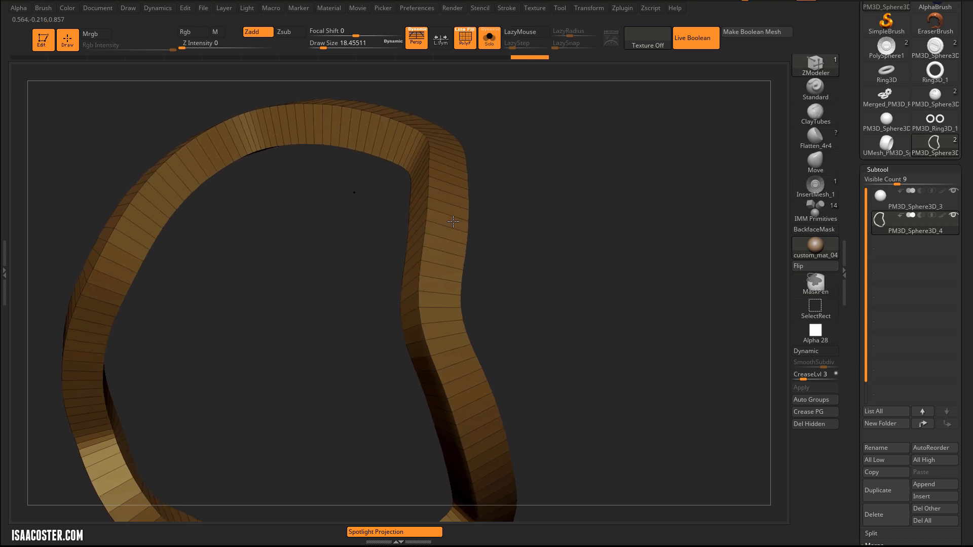
- Smooth the band with dynamic subdivision, show the sphere again and set the band subtool to subtract in Live Boolean
key("d")
key("shift+f")
left_click(623, 257)
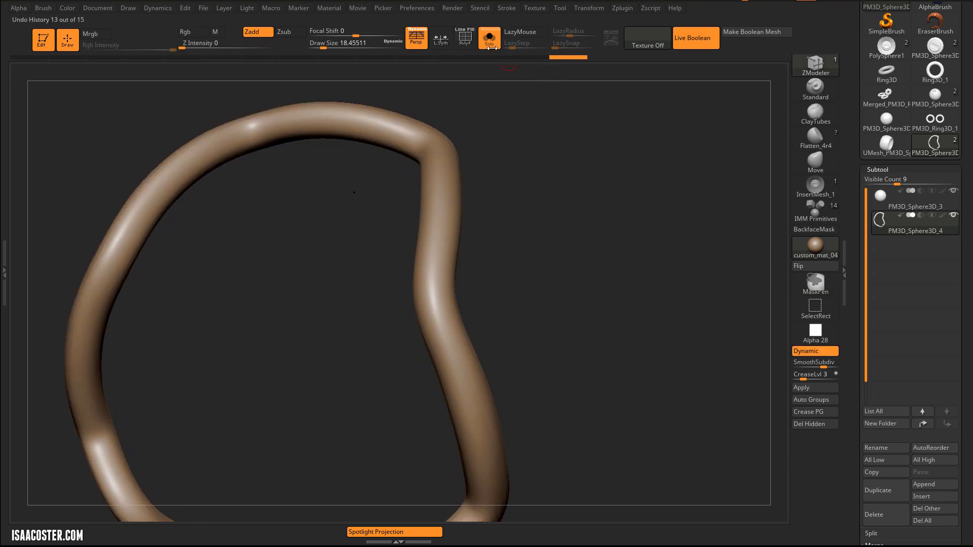
left_click(489, 39)
left_click(922, 217)
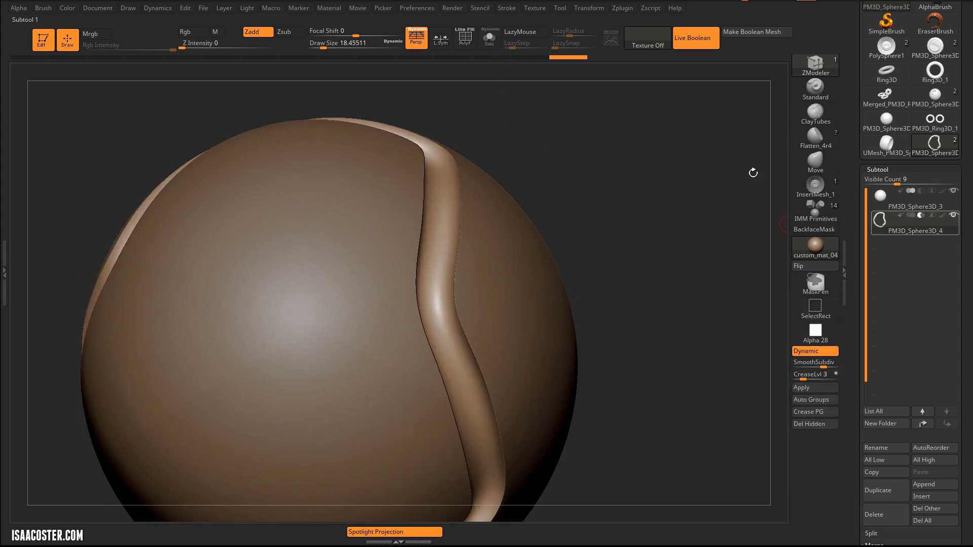
mouse_move(712, 237)
left_mouse_down()
mouse_move(700, 257)
mouse_move(684, 259)
mouse_move(673, 205)
mouse_move(677, 226)
mouse_move(719, 220)
mouse_move(694, 241)
left_mouse_up()
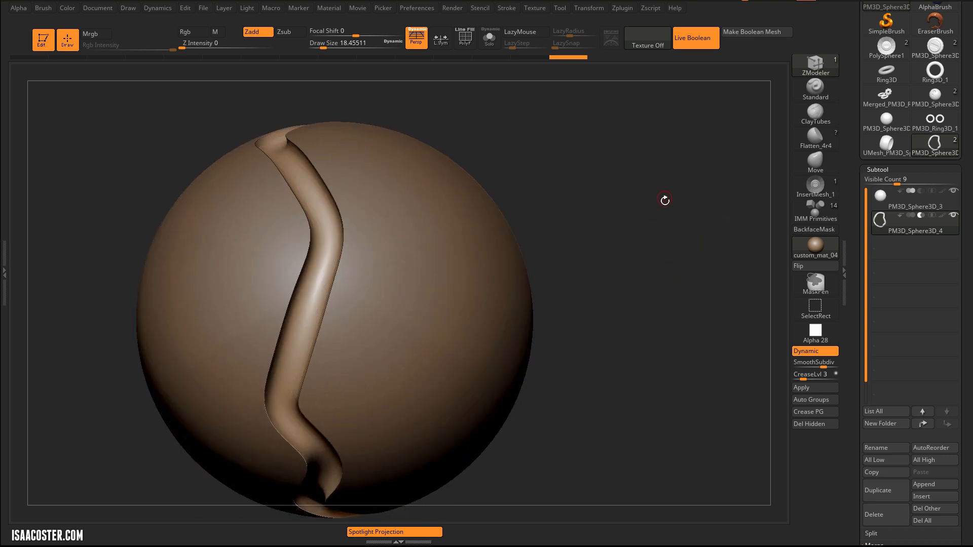
left_click_drag(664, 200, 662, 241)
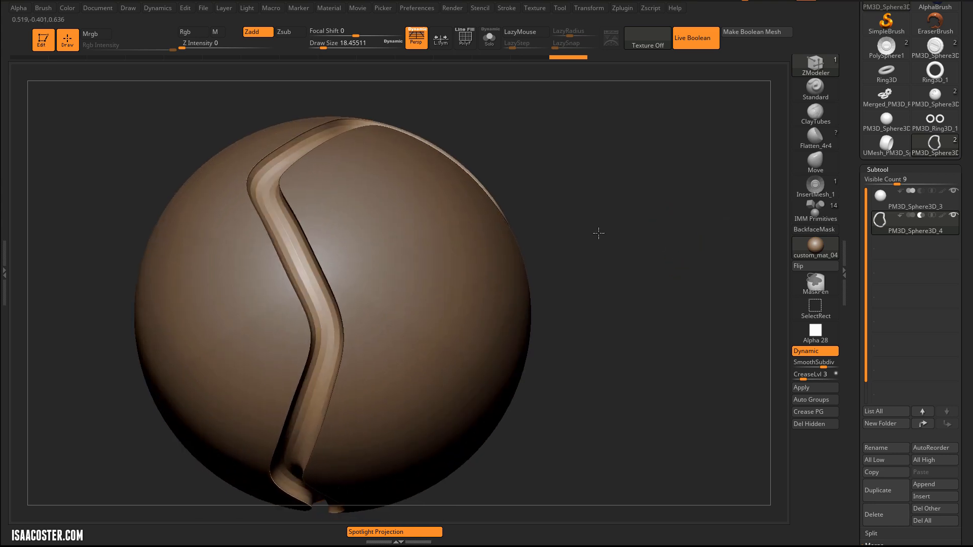
left_click_drag(599, 233, 598, 183)
- Inflate the band slightly with the transform gizmo, keeping dynamic subdivision on, and check the groove around the sphere
key("w")
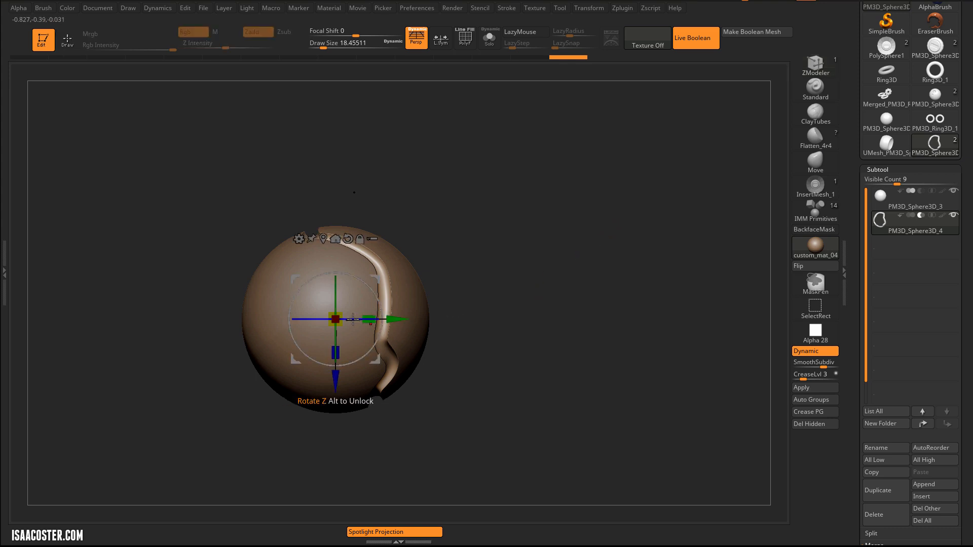
left_click_drag(345, 317, 360, 312, "ctrl")
key("shift+d")
key("ctrl+z")
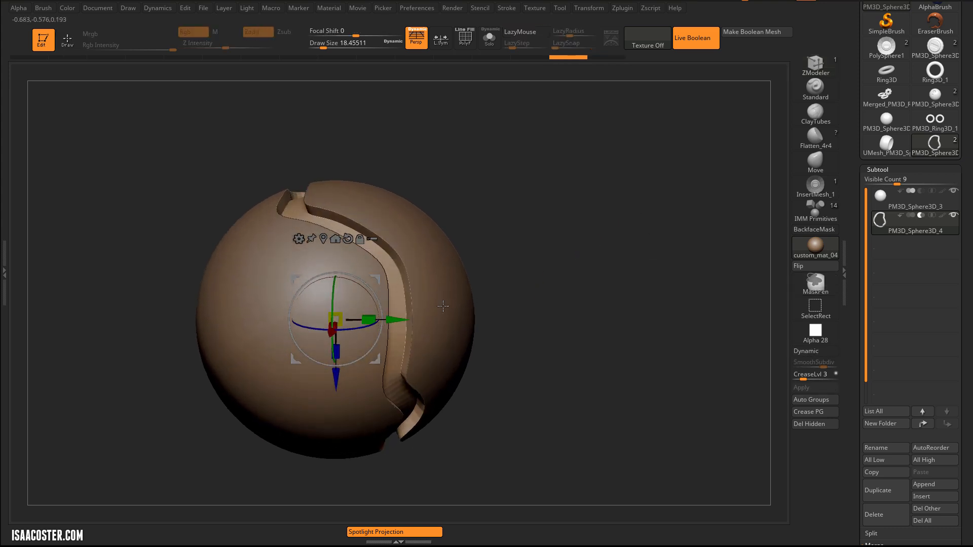
key("d")
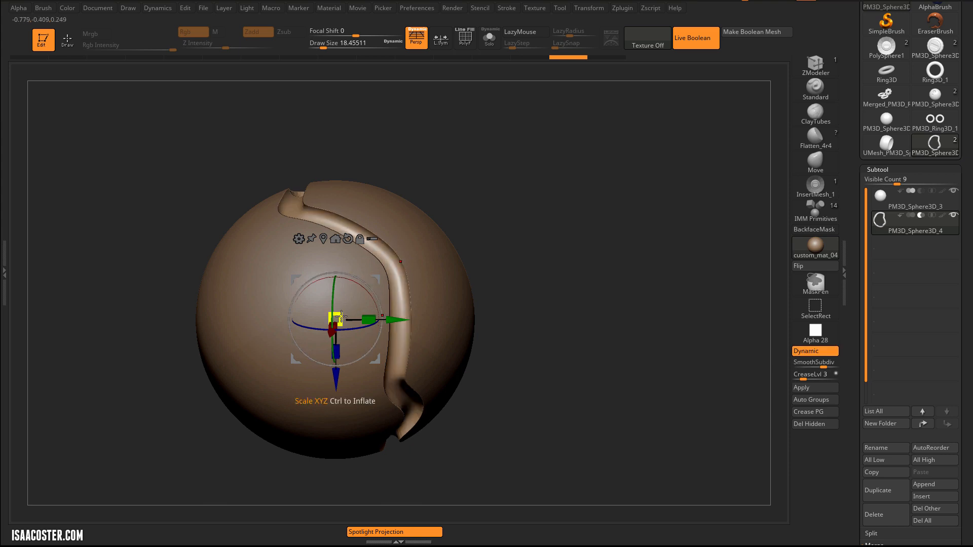
left_click_drag(340, 316, 344, 316, "ctrl")
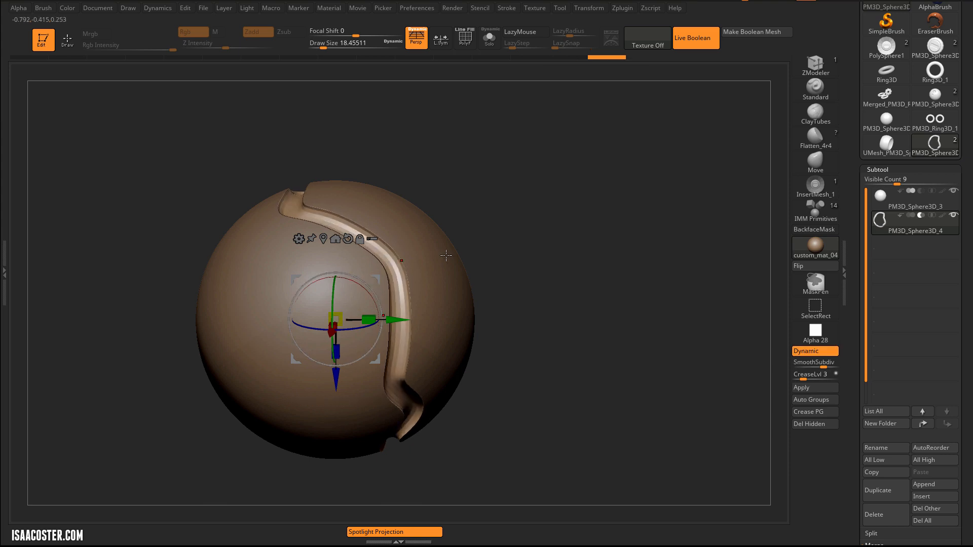
left_click_drag(527, 178, 563, 176)
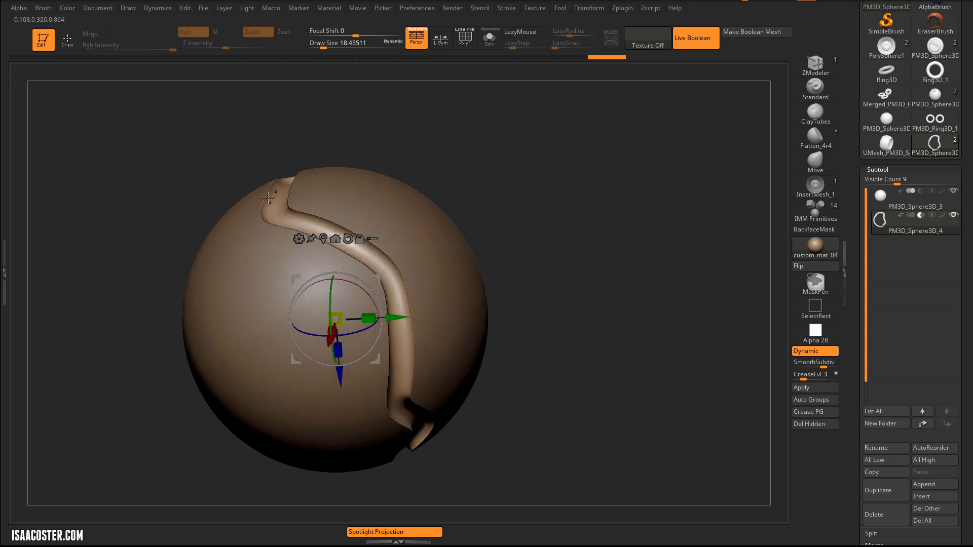
left_click_drag(725, 240, 558, 223)
- Duplicate the band subtool, then show the copy's wireframe without dynamic subdivision, ready for ZModeler
left_click(879, 490)
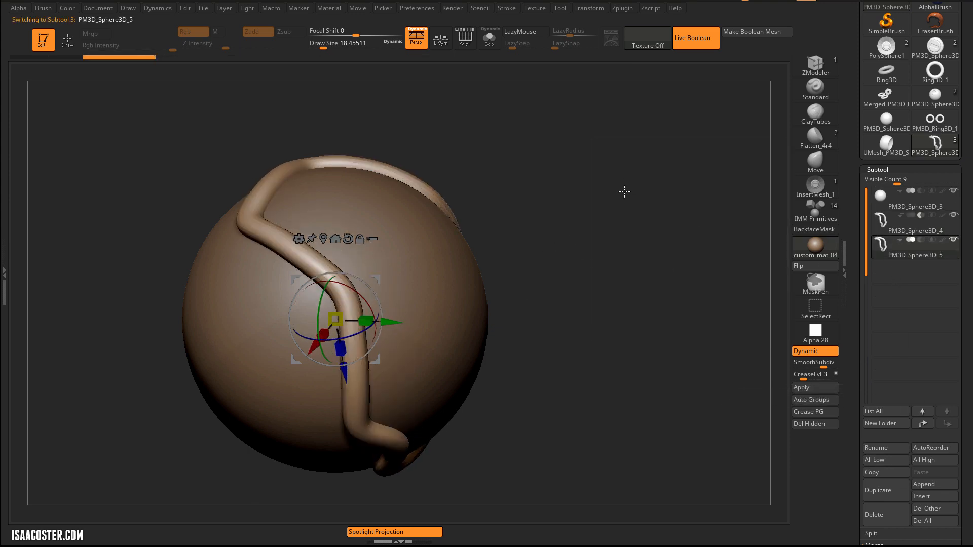
left_click_drag(625, 192, 621, 237, "alt")
key("shift+f")
key("shift+d")
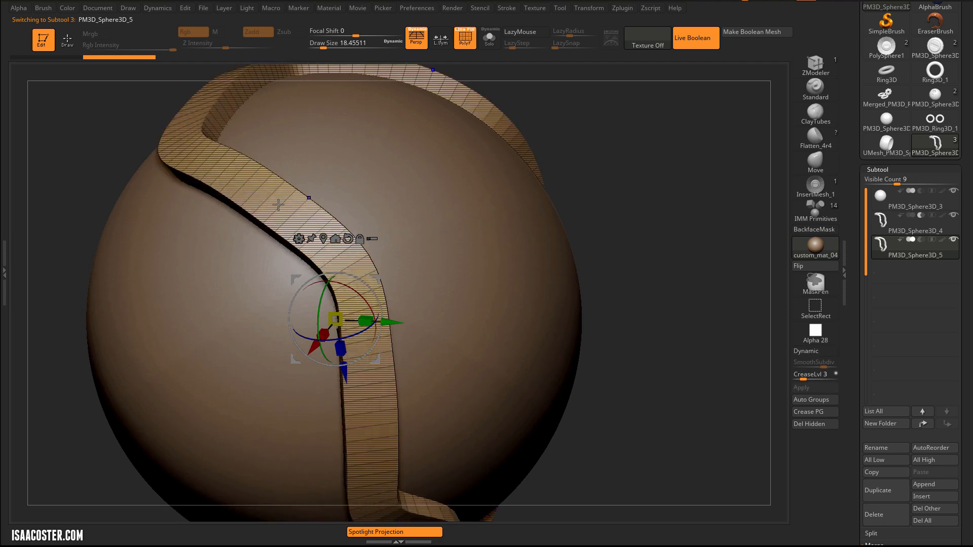
key("q")
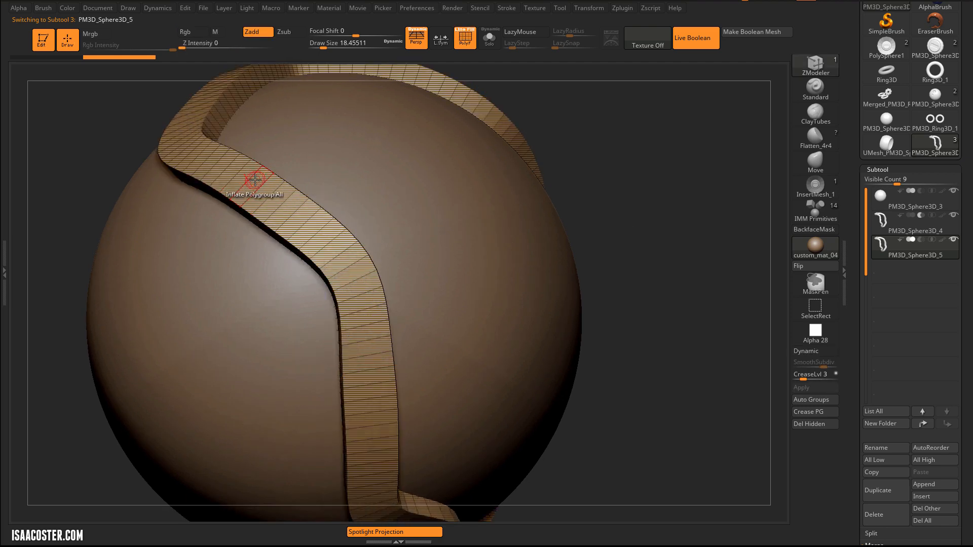
- Shrink the copied band inward with Inflate Polygroup All, then smooth it with dynamic subdivision and hide its wireframe
left_click_drag(254, 180, 259, 187)
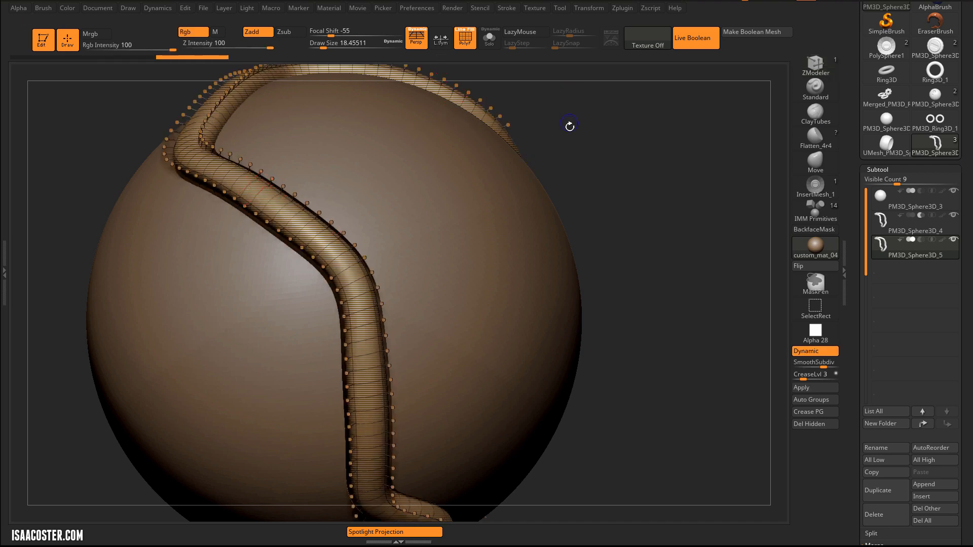
key("shift+f")
key("shift+d")
left_click_drag(676, 178, 681, 147)
- Scale the copied band down slightly and uniformly with the transform gizmo so it sits inside the groove
key("w")
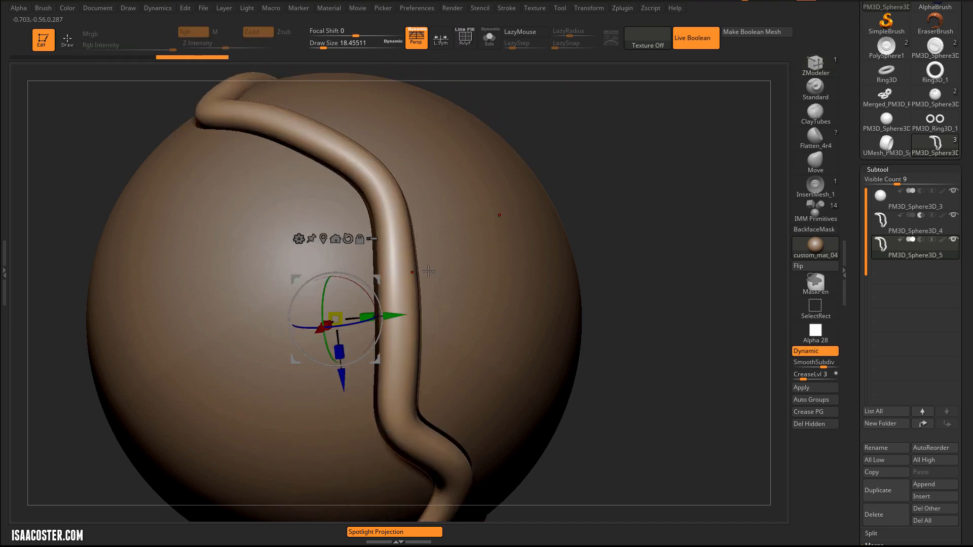
left_click_drag(336, 316, 322, 318)
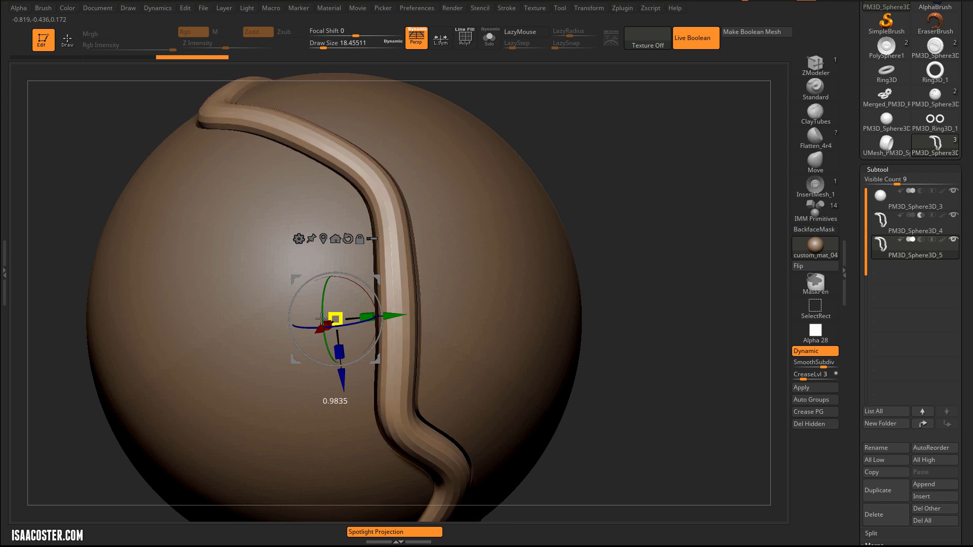
mouse_move(644, 249)
left_mouse_down()
mouse_move(667, 274)
mouse_move(645, 246)
mouse_move(663, 360)
mouse_move(610, 365)
mouse_move(597, 174)
mouse_move(614, 198)
mouse_move(576, 208)
mouse_move(623, 365)
mouse_move(604, 364)
left_mouse_up()
key("q")
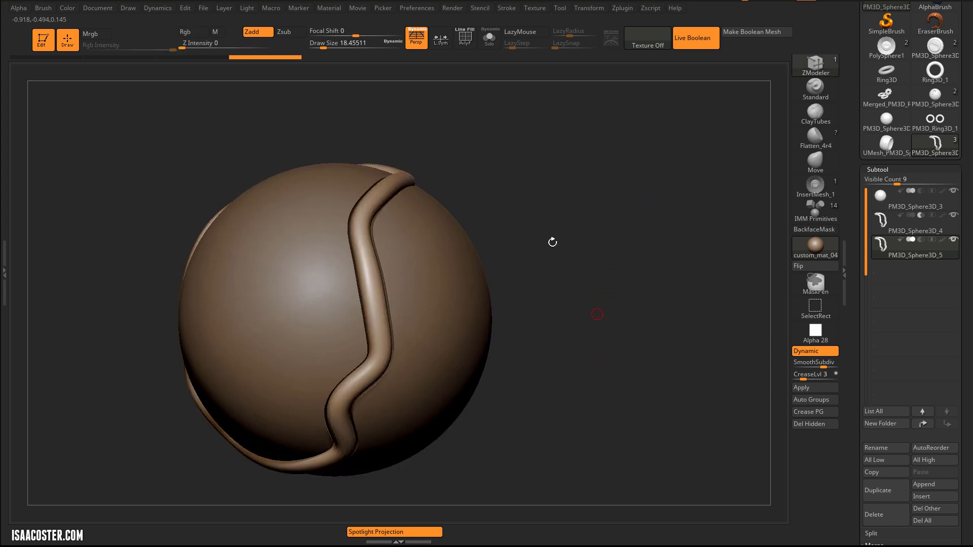
- Examine from several sides how the inner strip fits in the groove around the sphere
left_click_drag(576, 243, 618, 332)
scroll(858, 272, "down", 10)
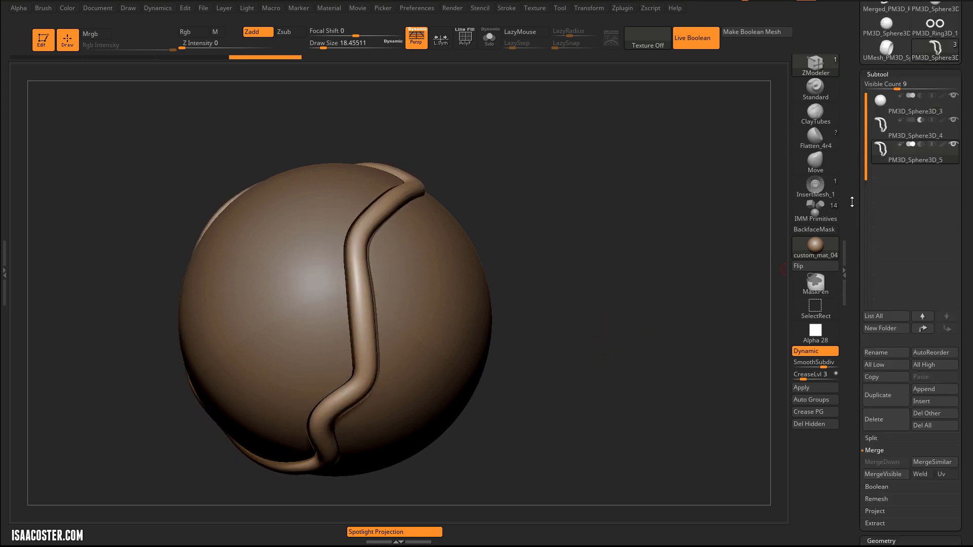
left_click_drag(676, 304, 681, 228)
left_click_drag(527, 235, 478, 260)
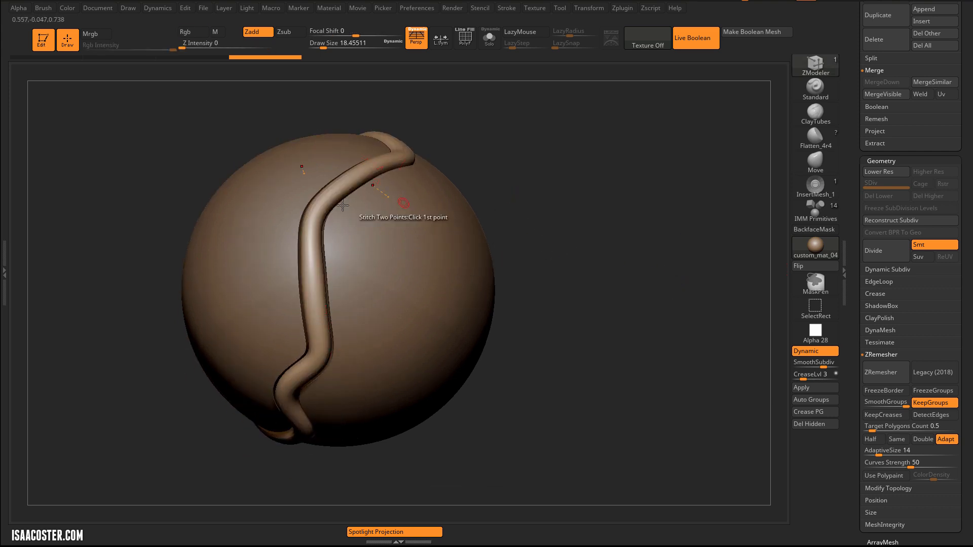
left_click_drag(570, 225, 555, 242)
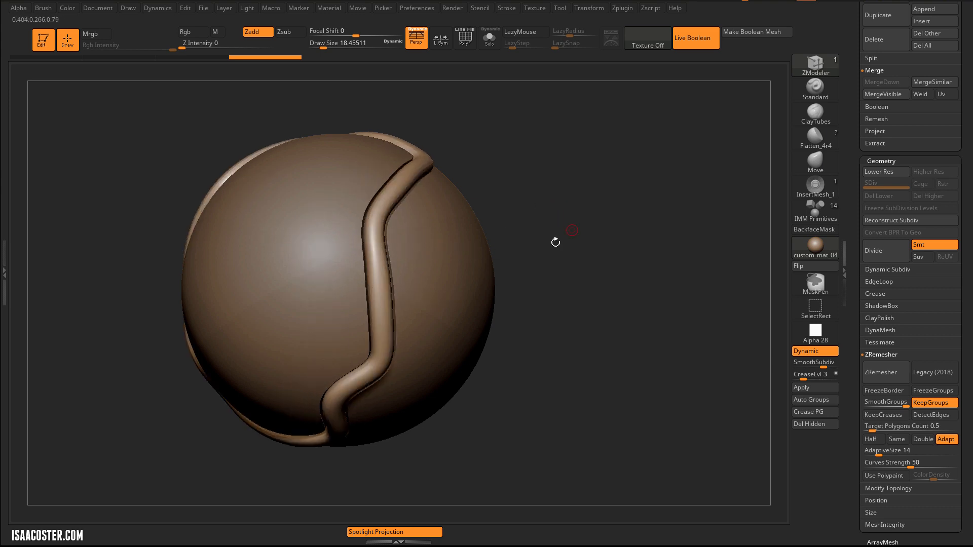
left_click_drag(605, 304, 536, 254)
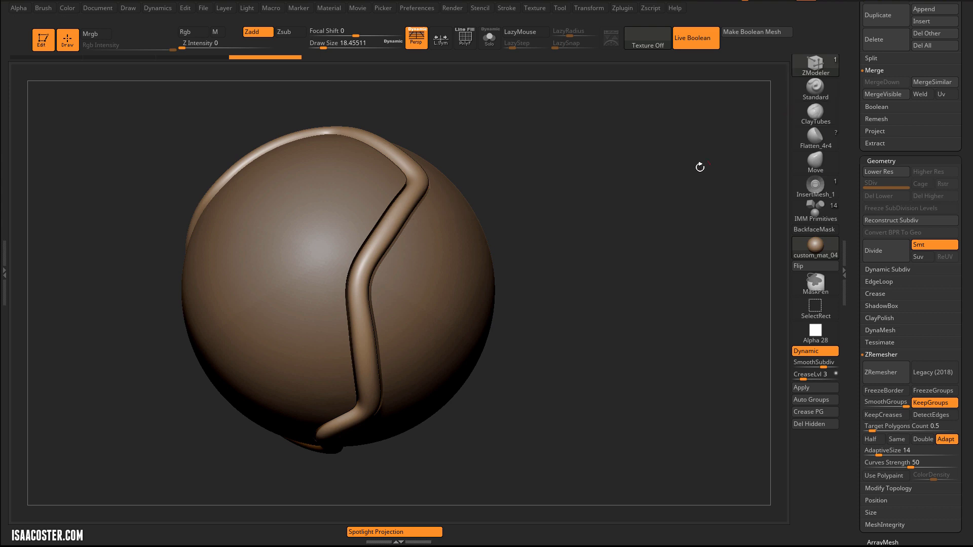
left_click_drag(699, 165, 602, 276)
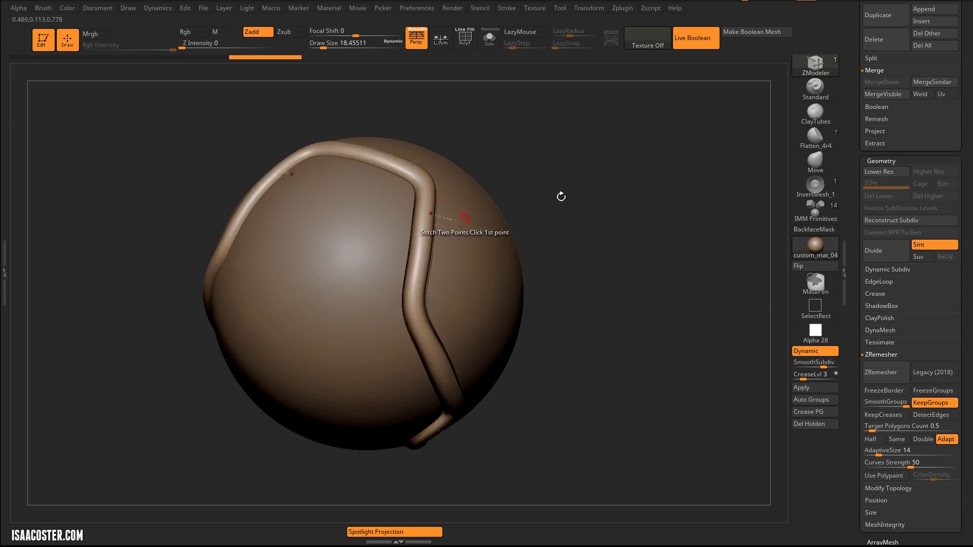
mouse_move(560, 196)
left_mouse_down()
mouse_move(614, 152)
mouse_move(629, 282)
mouse_move(591, 279)
mouse_move(582, 295)
left_mouse_up()
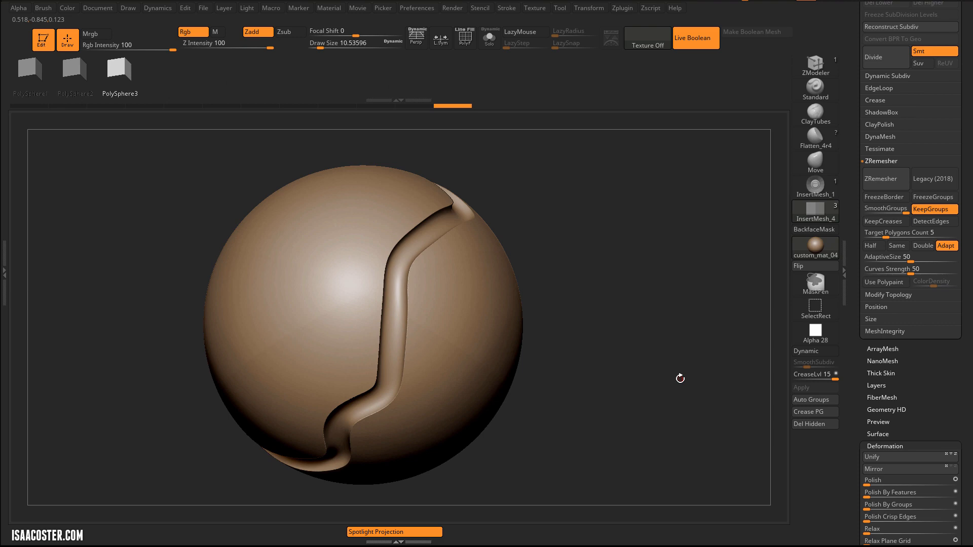
- Show the grooved boolean sphere's polygroup wireframe and remesh it with ZRemesher, using KeepGroups and a target polygon count of 5
left_click_drag(731, 368, 684, 116)
key("shift+f")
left_click_drag(700, 208, 679, 226)
left_click_drag(685, 178, 698, 232)
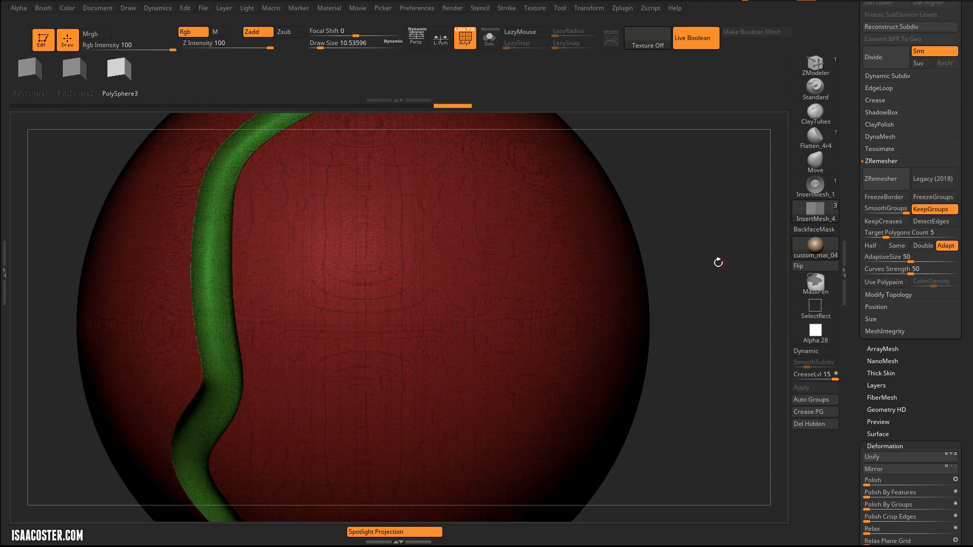
left_click_drag(718, 263, 746, 270)
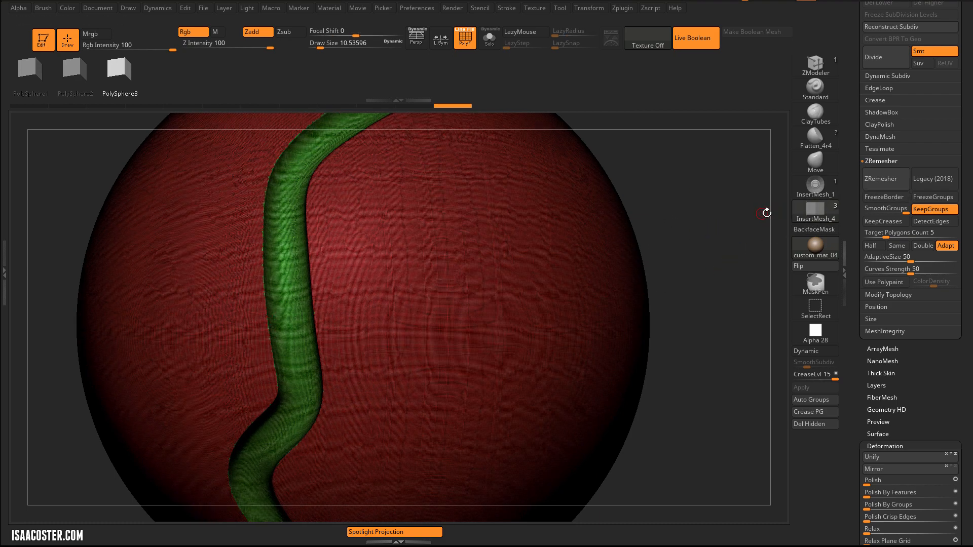
left_click_drag(767, 213, 745, 263)
left_click_drag(719, 205, 505, 190)
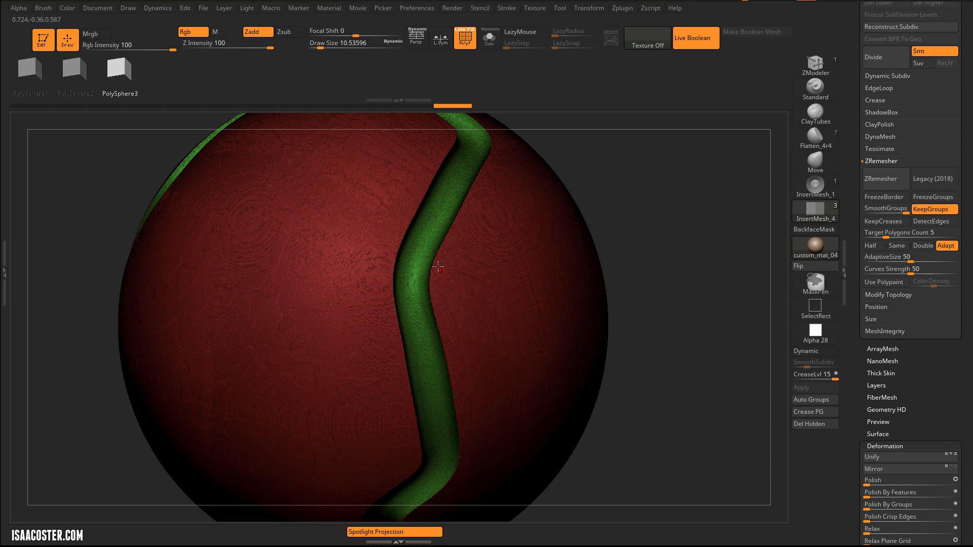
left_click_drag(690, 186, 718, 304)
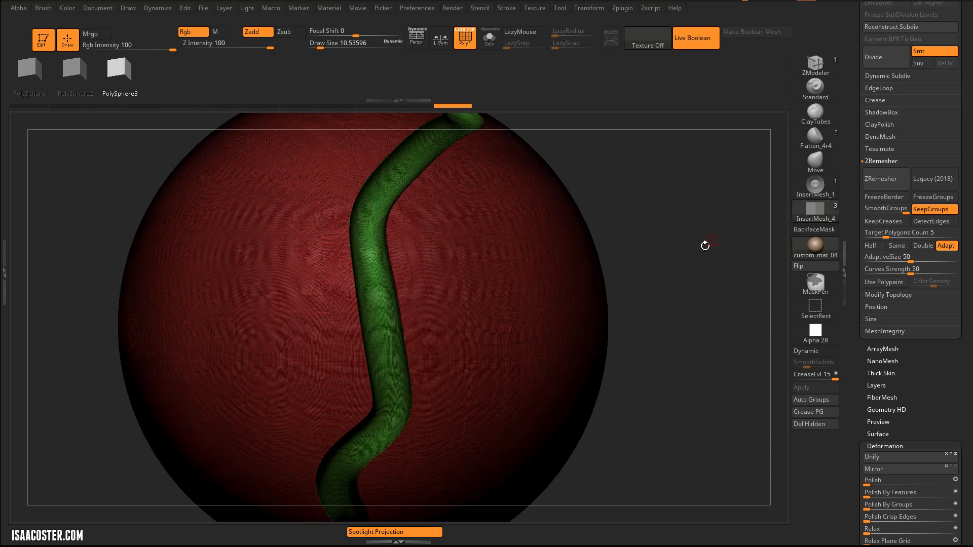
left_click_drag(705, 245, 718, 248)
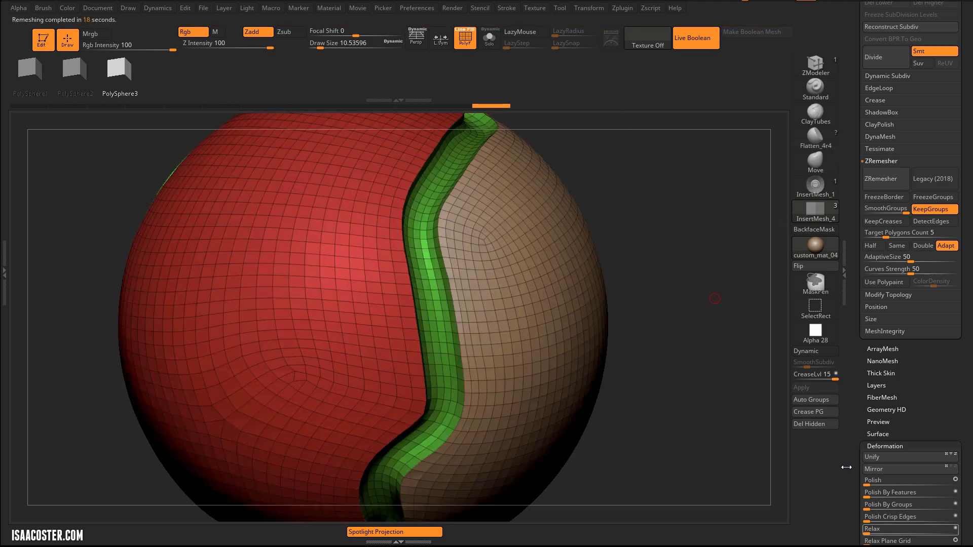
- Compare the remeshed sphere with the original boolean mesh through the undo history, and return to the remeshed version's wireframe
mouse_move(643, 260)
left_mouse_down()
mouse_move(680, 265)
mouse_move(671, 265)
mouse_move(670, 291)
mouse_move(662, 227)
left_mouse_up()
key("shift+f")
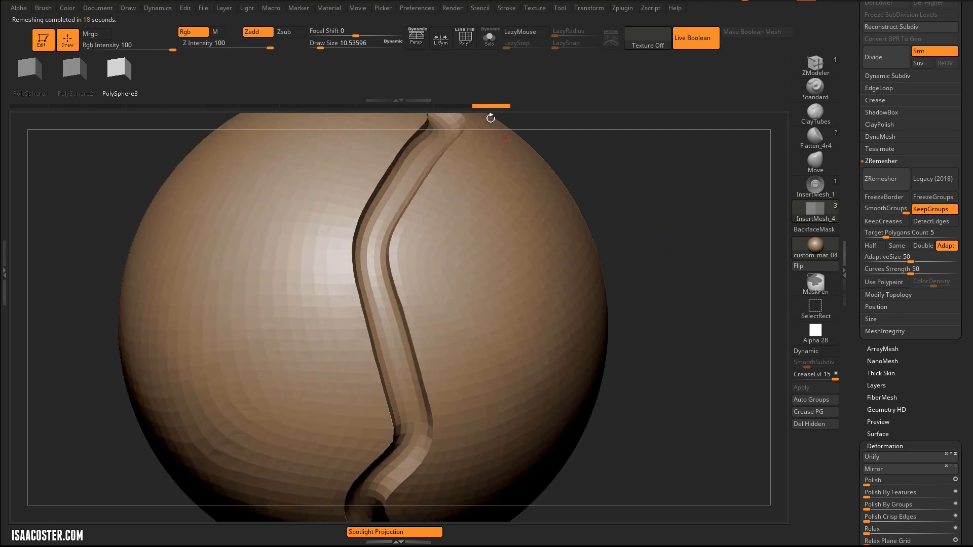
left_click(461, 106)
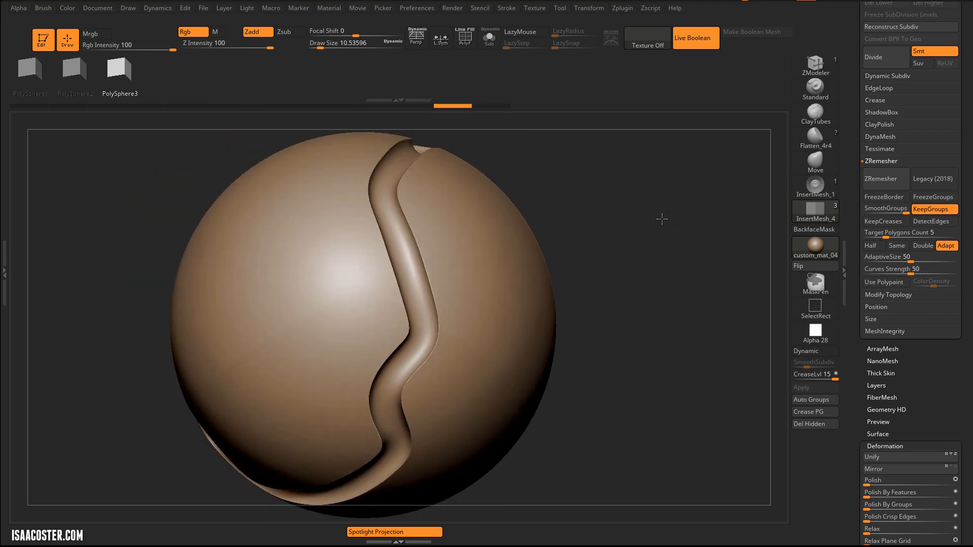
left_click_drag(662, 219, 652, 199)
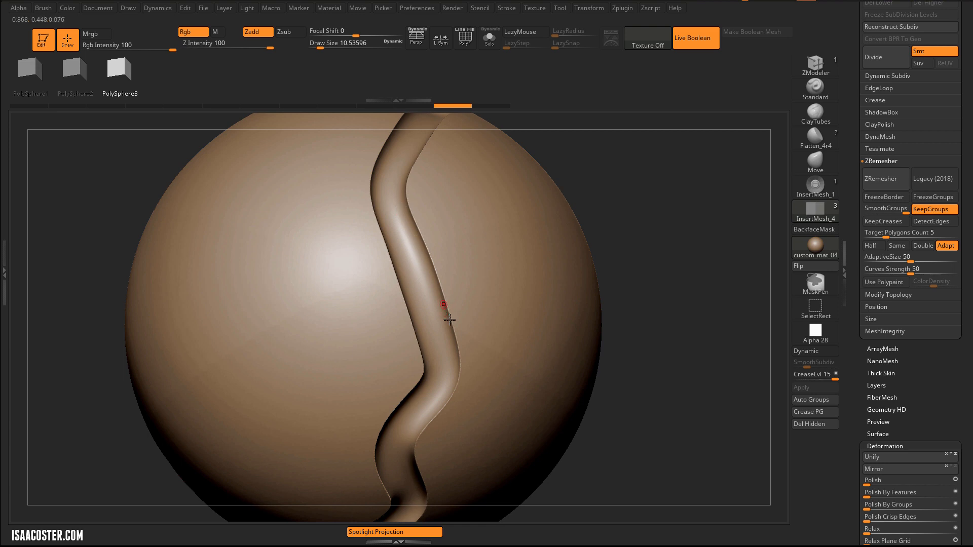
mouse_move(674, 233)
left_mouse_down()
mouse_move(691, 221)
mouse_move(524, 229)
left_mouse_up()
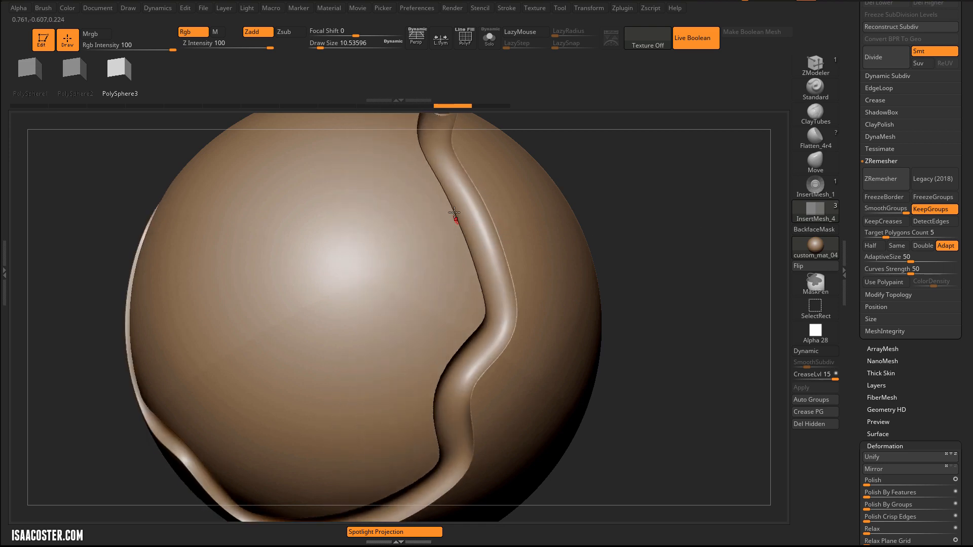
left_click_drag(624, 262, 631, 286)
left_click_drag(527, 227, 658, 247)
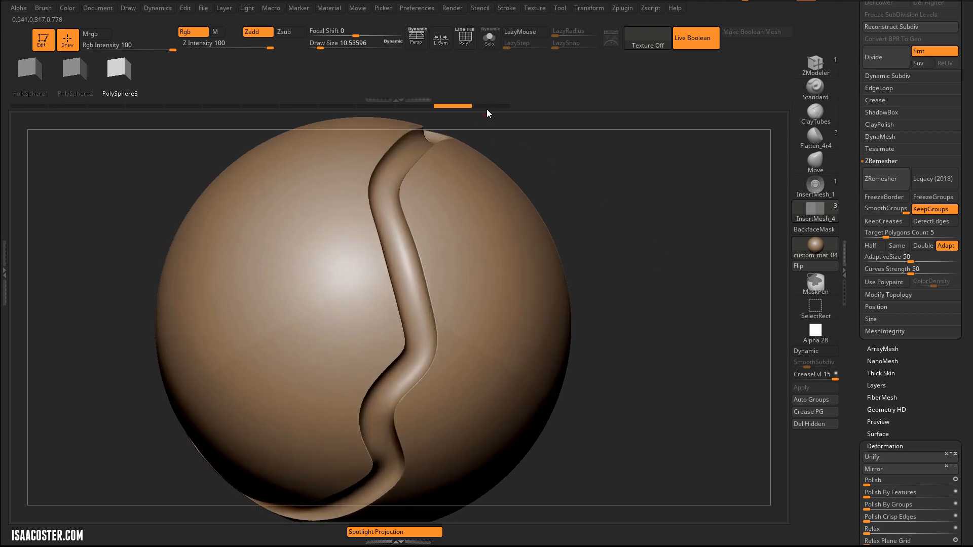
left_click(487, 106)
key("shift+f")
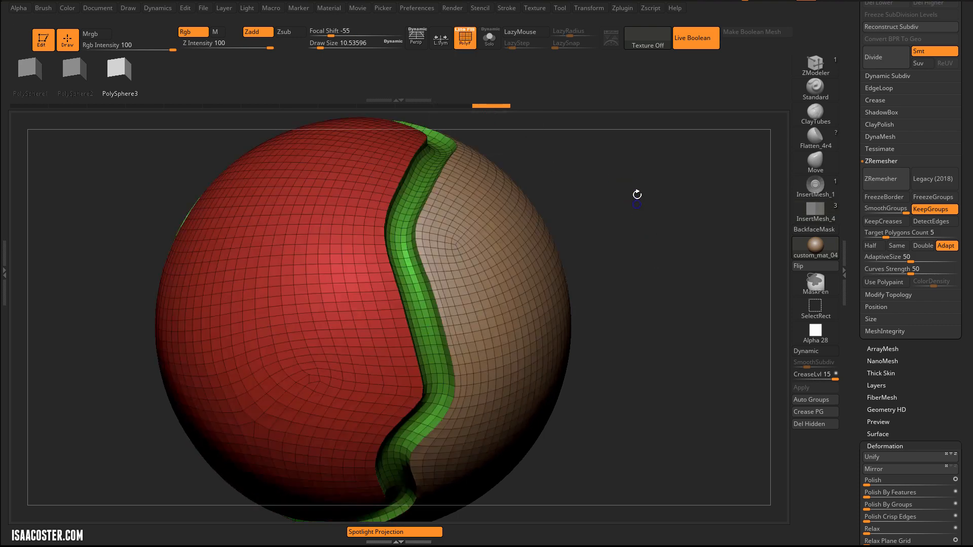
- Bevel the edge loops along both rims of the groove narrowly with ZModeler, using the EdgeLoop Complete target and a single row
mouse_move(642, 183)
left_mouse_down()
mouse_move(673, 189)
mouse_move(667, 348)
mouse_move(684, 215)
mouse_move(691, 224)
left_mouse_up()
left_click(815, 68)
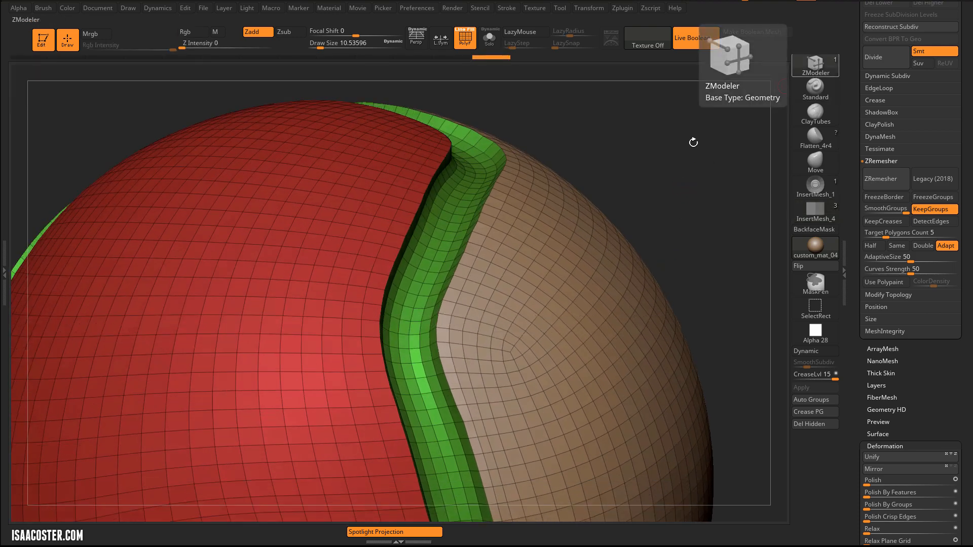
left_click_drag(626, 141, 664, 202)
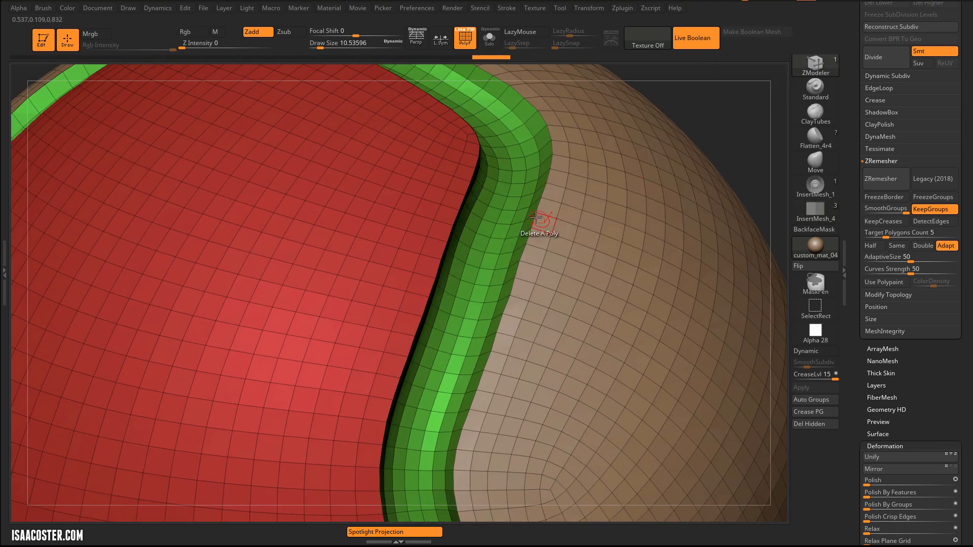
key("space")
left_click(416, 226)
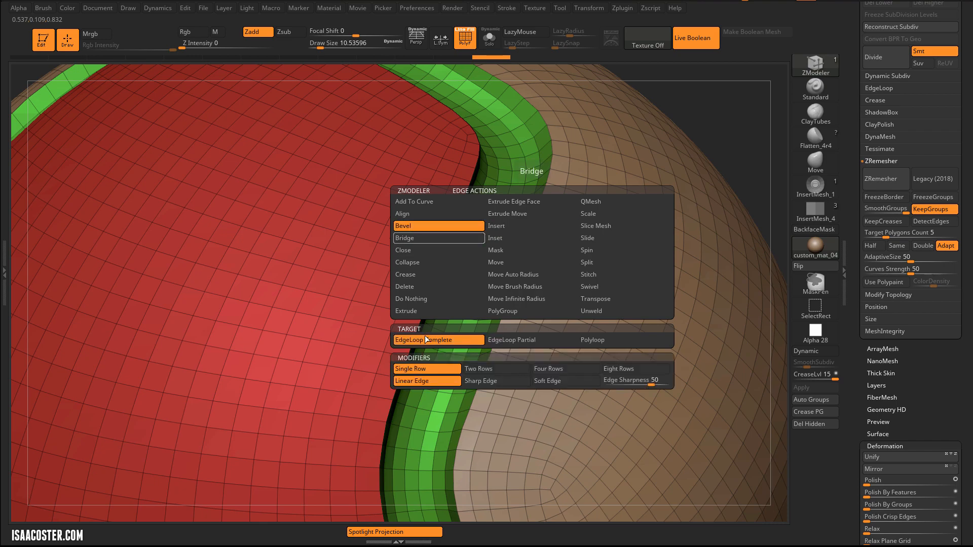
left_click(425, 337)
left_click_drag(527, 239, 526, 243)
left_click_drag(687, 113, 283, 197)
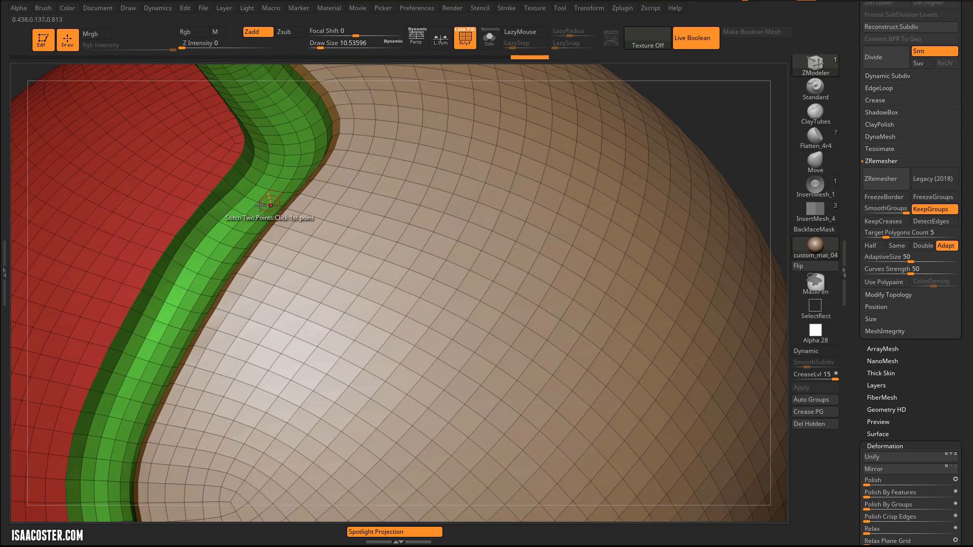
left_click_drag(205, 196, 202, 201)
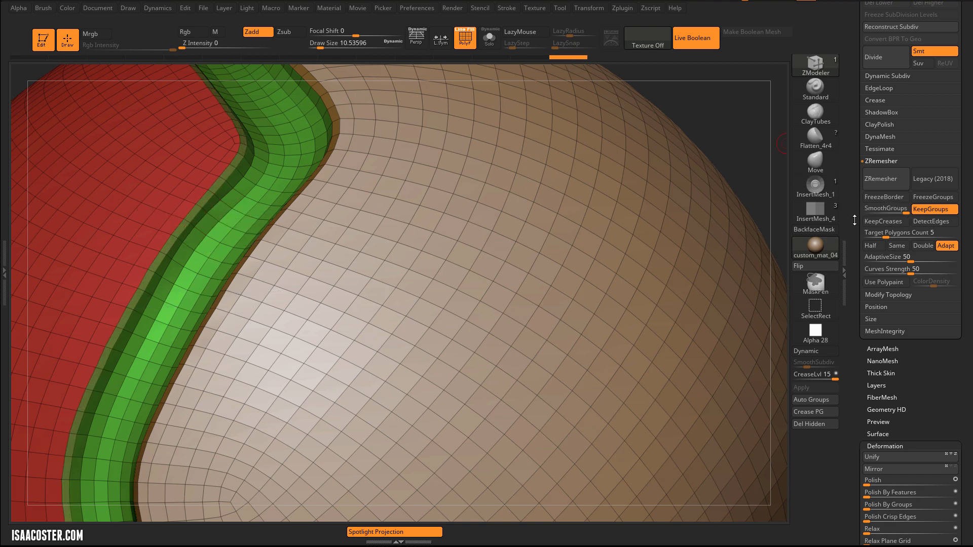
- Crease the mesh by polygroups, hide the wireframe and check the beveled groove around the whole sphere with dynamic subdivision
left_click(808, 412)
key("f")
key("shift+f")
key("d")
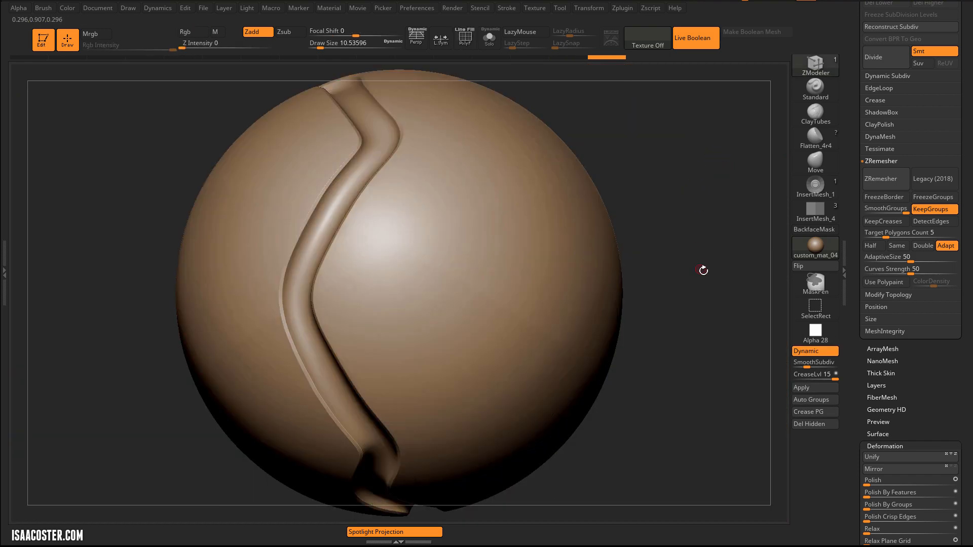
left_click_drag(716, 260, 736, 160)
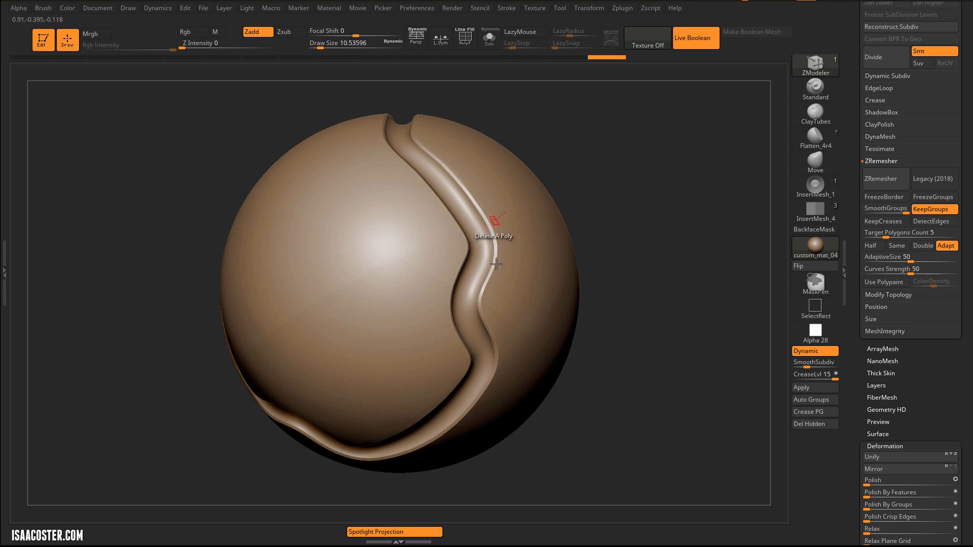
left_click_drag(642, 364, 628, 252)
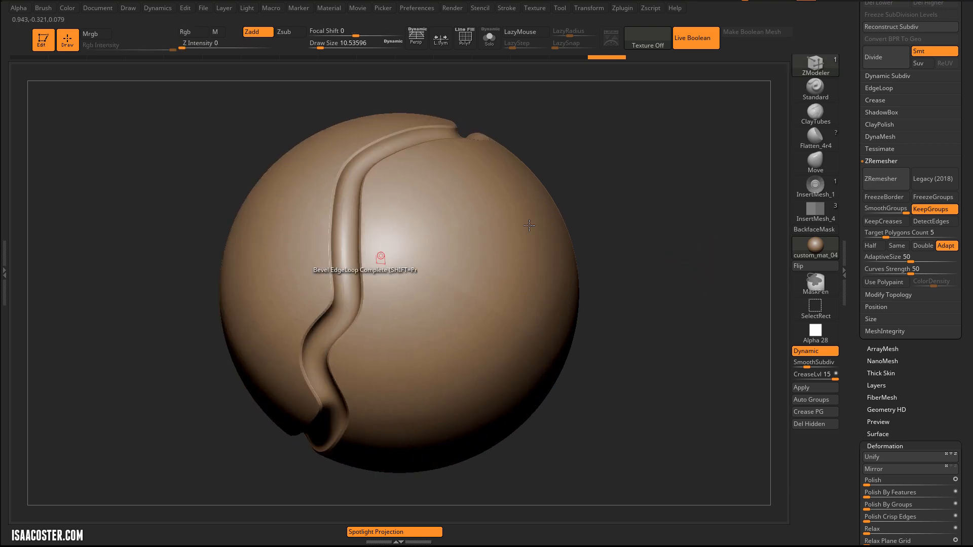
left_click_drag(584, 223, 716, 306)
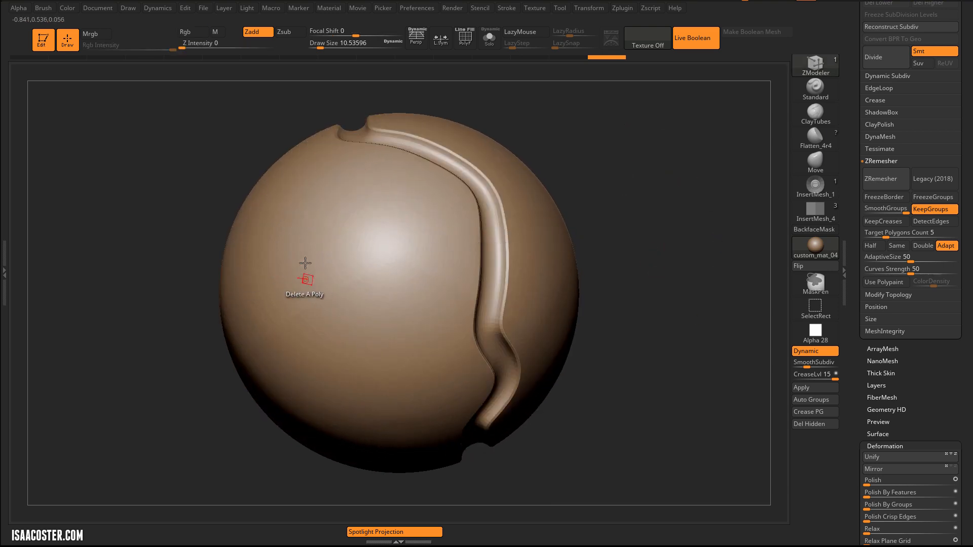
left_click_drag(618, 234, 471, 243)
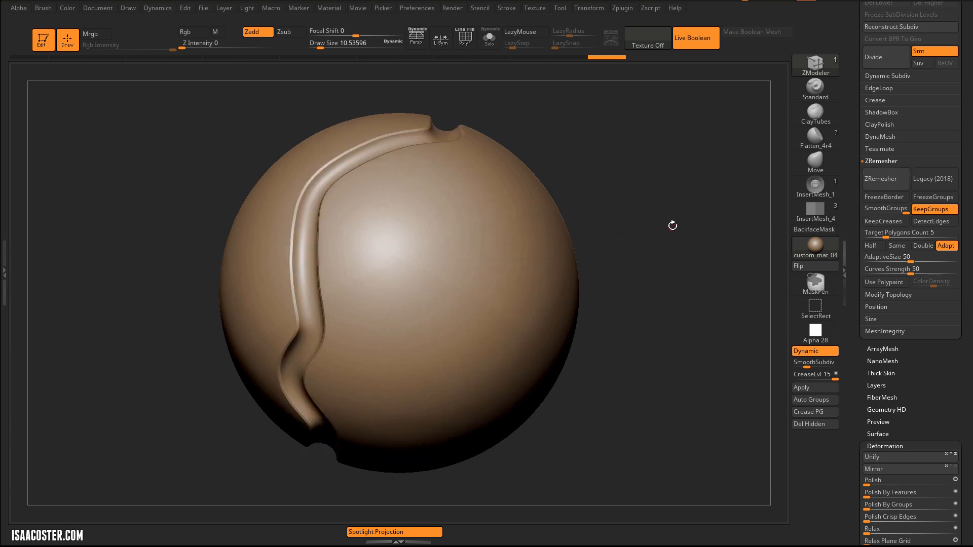
mouse_move(554, 171)
left_mouse_down()
mouse_move(623, 172)
mouse_move(628, 202)
mouse_move(652, 223)
mouse_move(656, 279)
left_mouse_up()
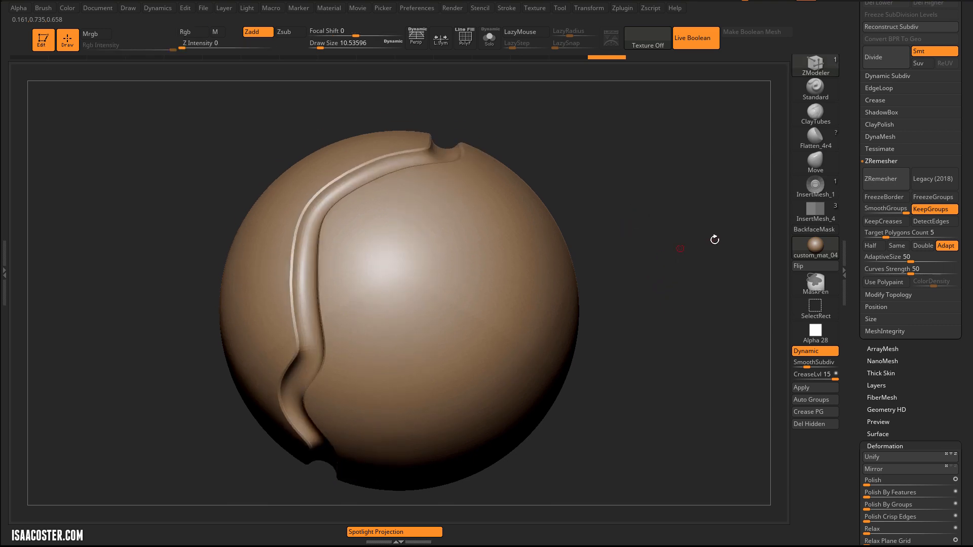